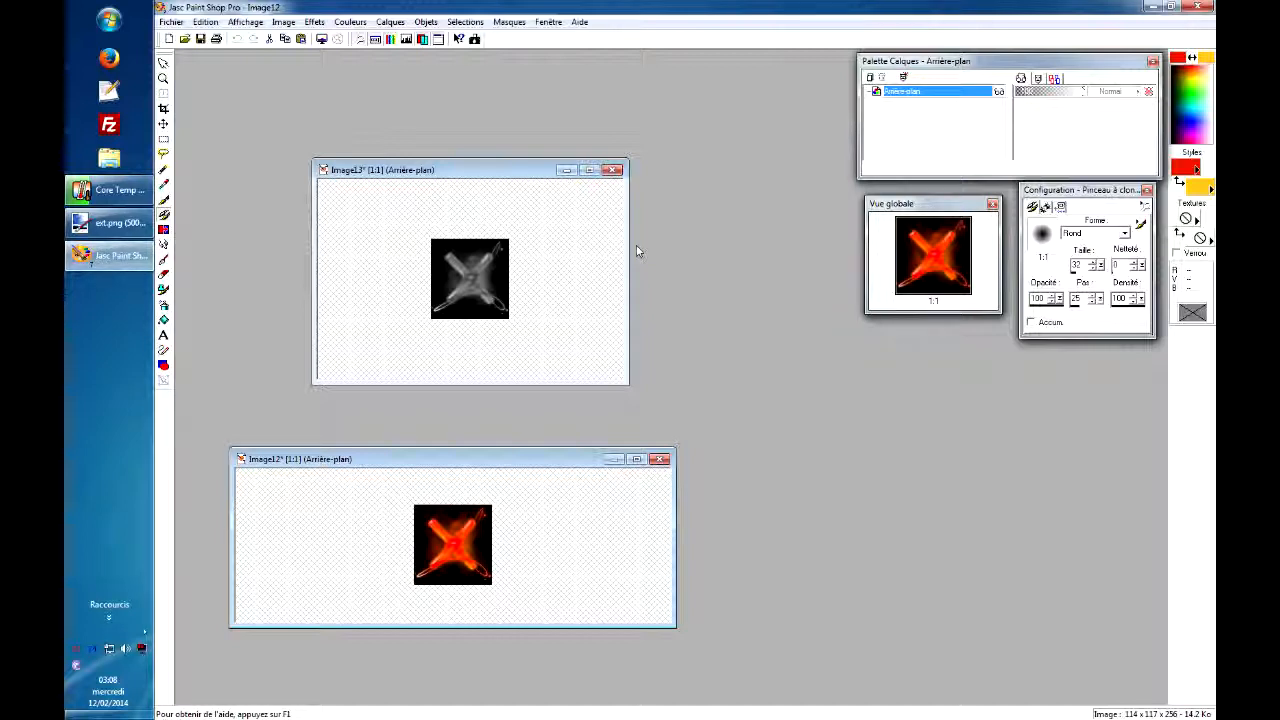
left_click_drag(483, 168, 470, 173)
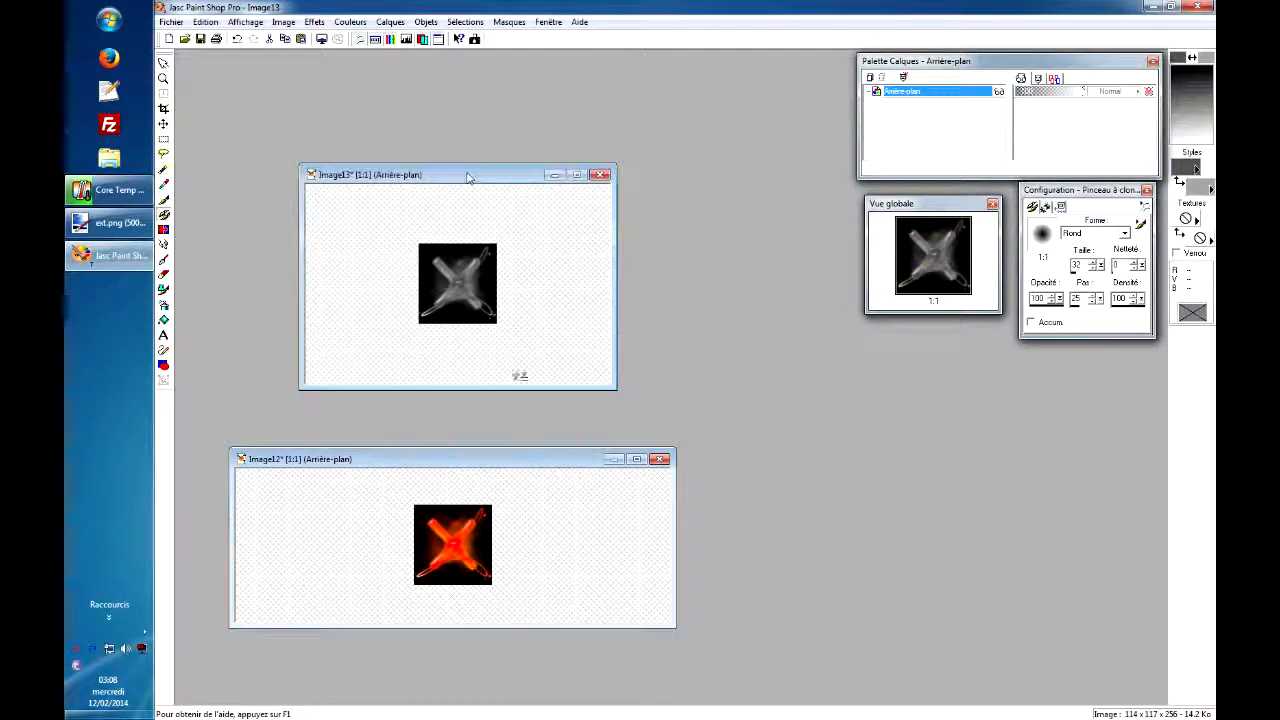
left_click_drag(494, 462, 514, 459)
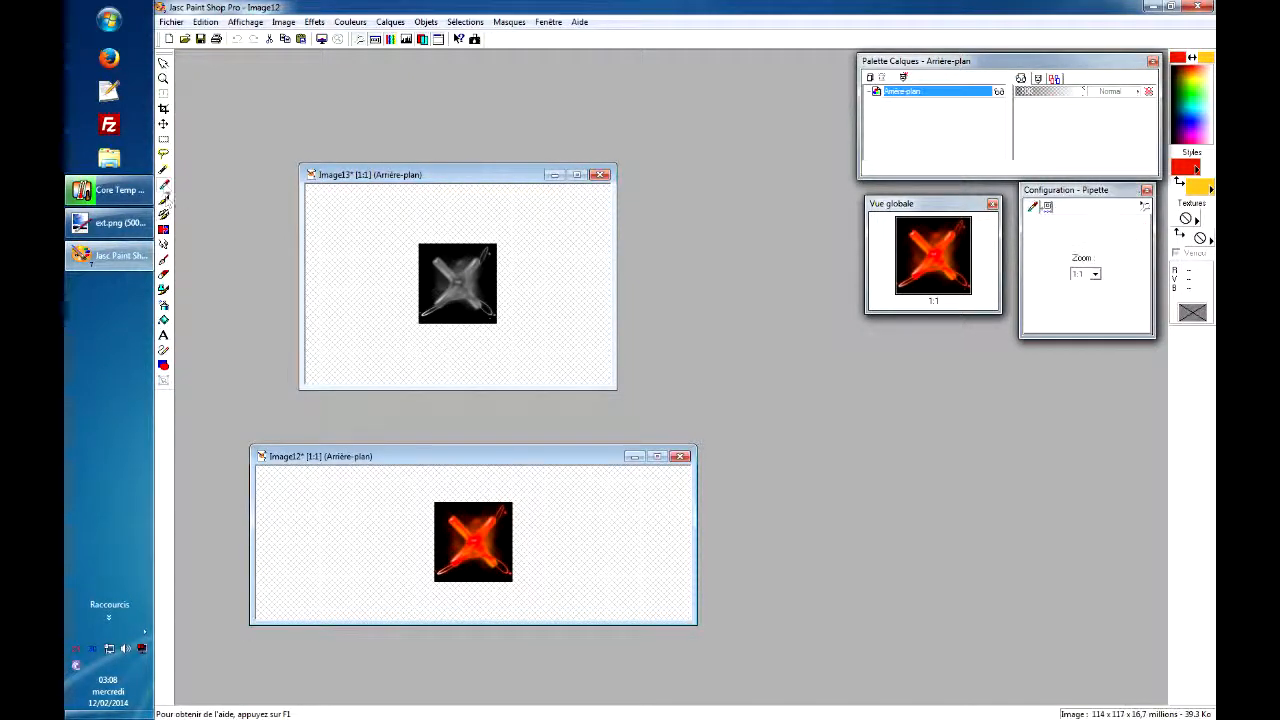
left_click(163, 169)
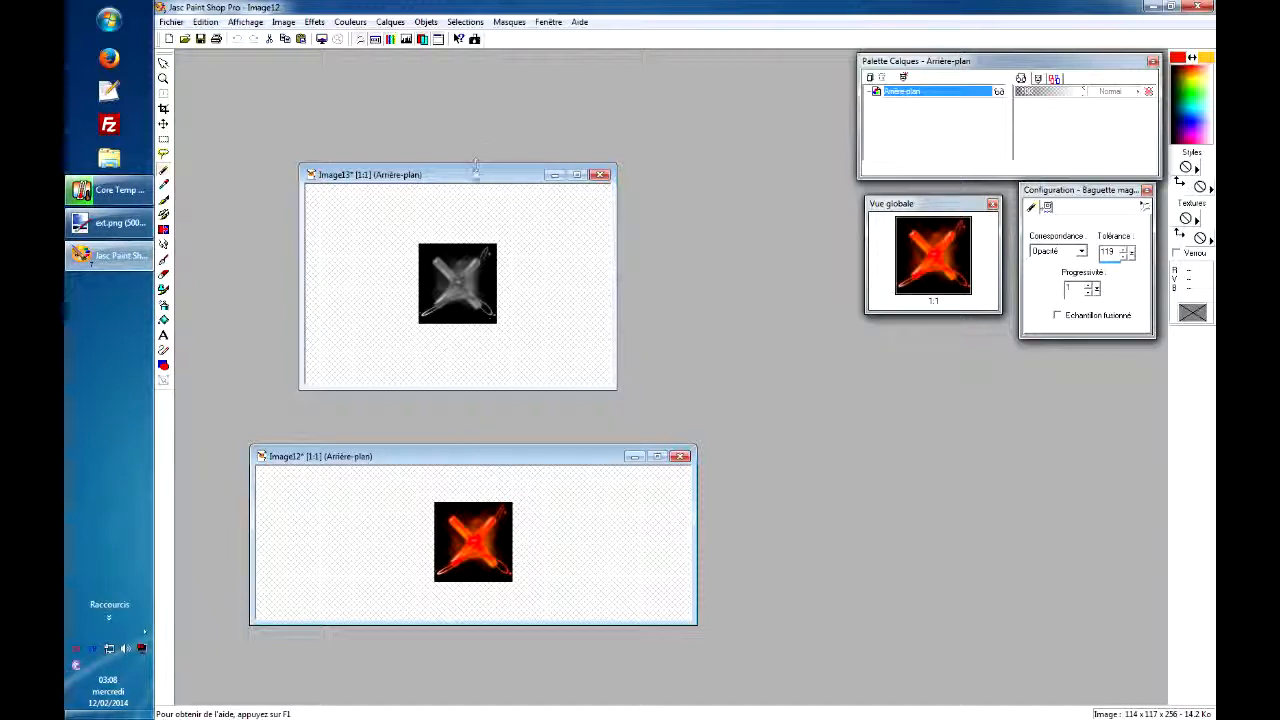
left_click_drag(475, 168, 465, 152)
left_click_drag(480, 455, 476, 445)
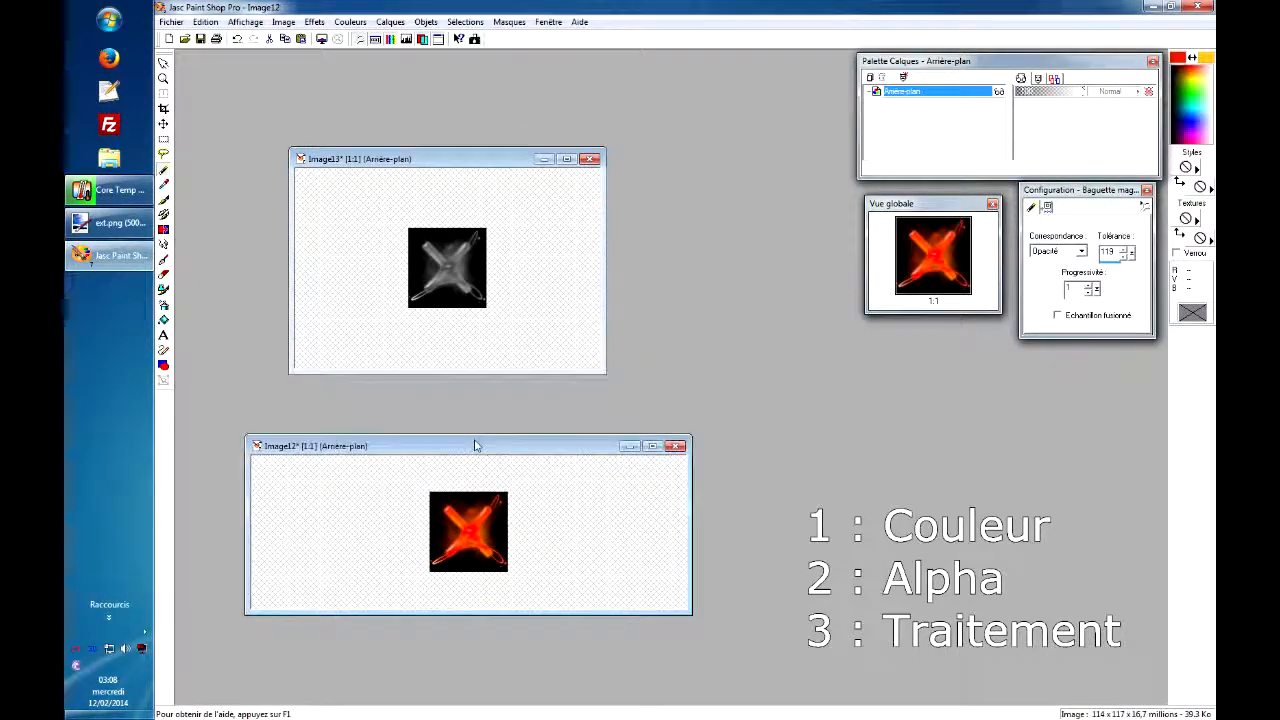
left_click_drag(480, 163, 468, 160)
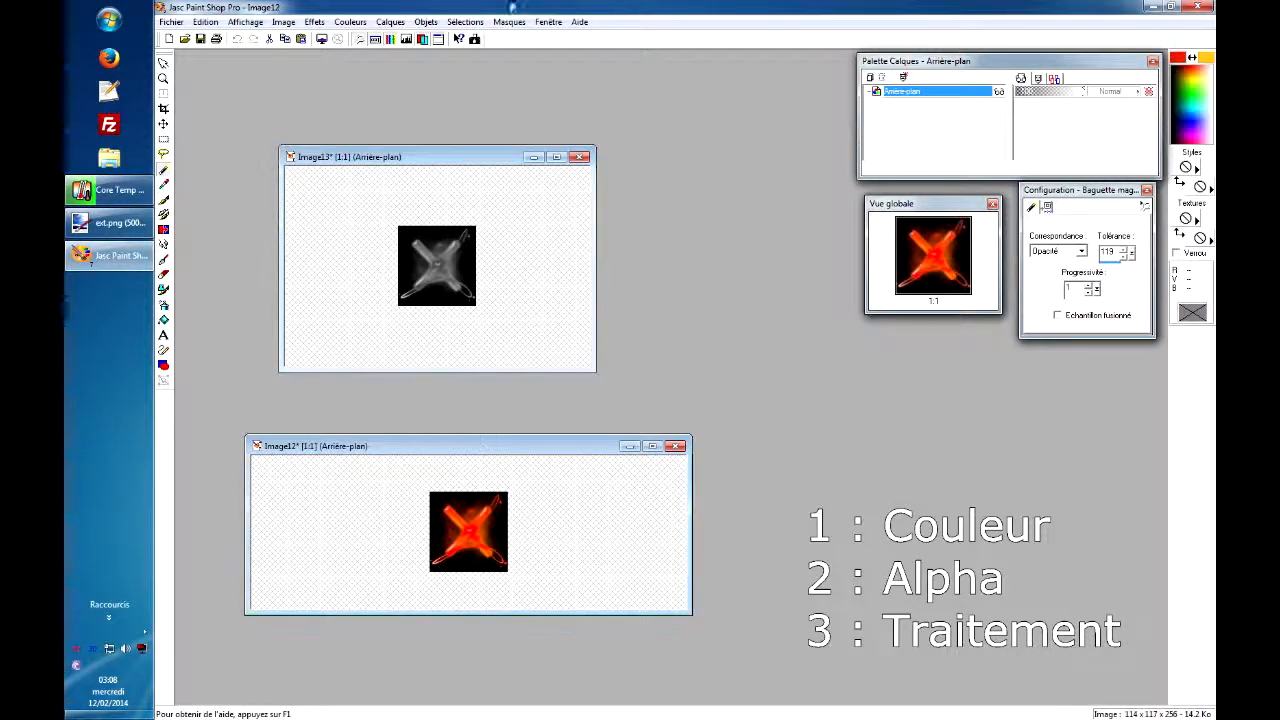
- Add a mask to the coloured cross in Image12 from the greyscale Image13, using Luminosité d'origine
left_click(507, 24)
mouse_move(524, 40)
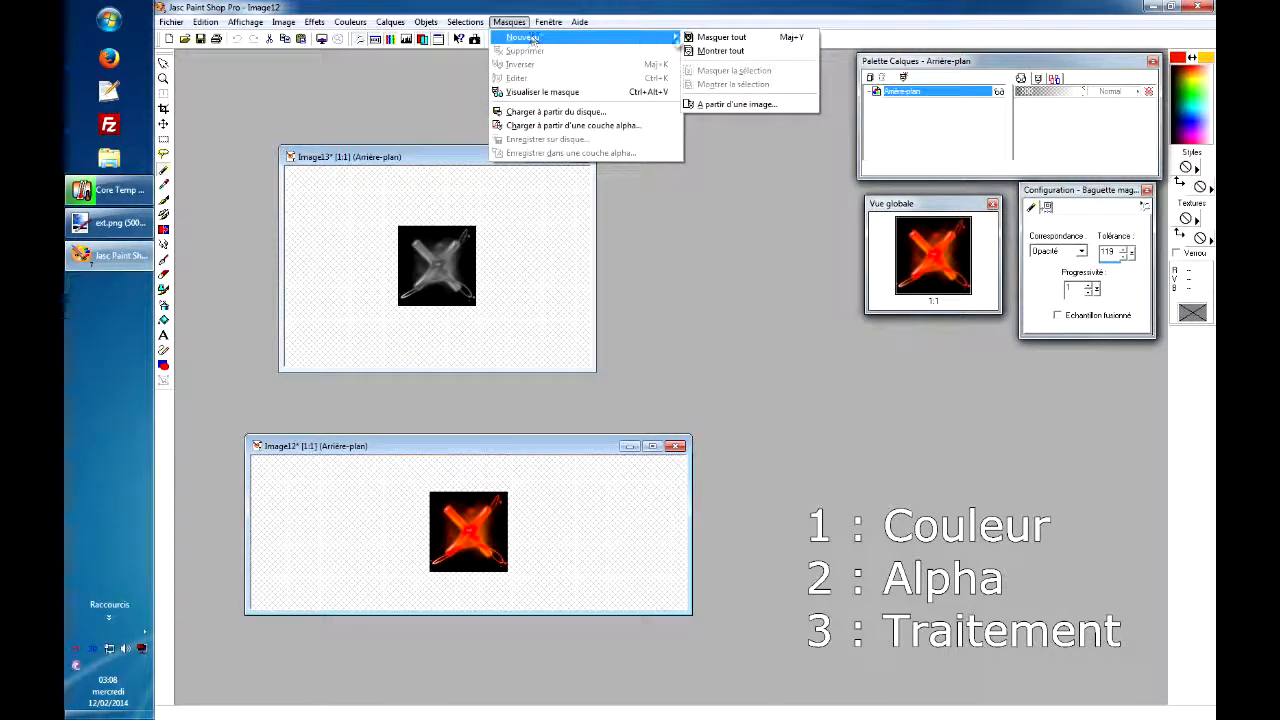
left_click(712, 106)
left_click(697, 327)
left_click(650, 339)
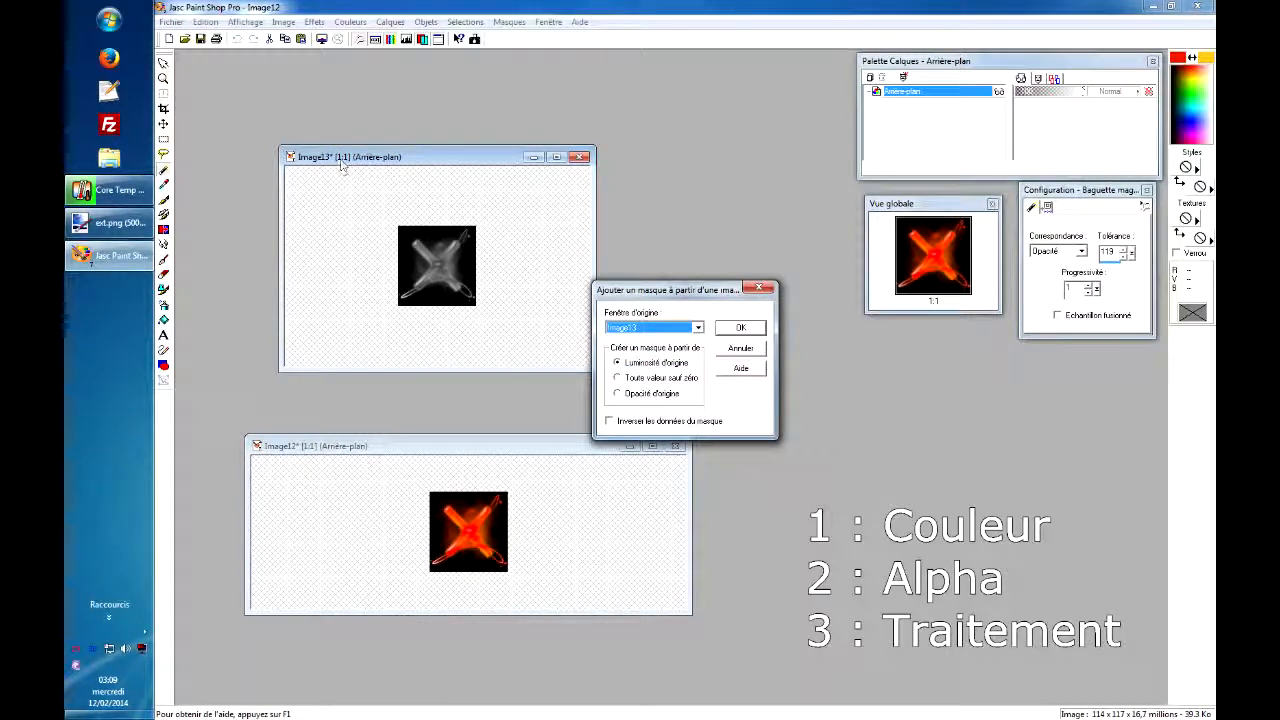
left_click(741, 328)
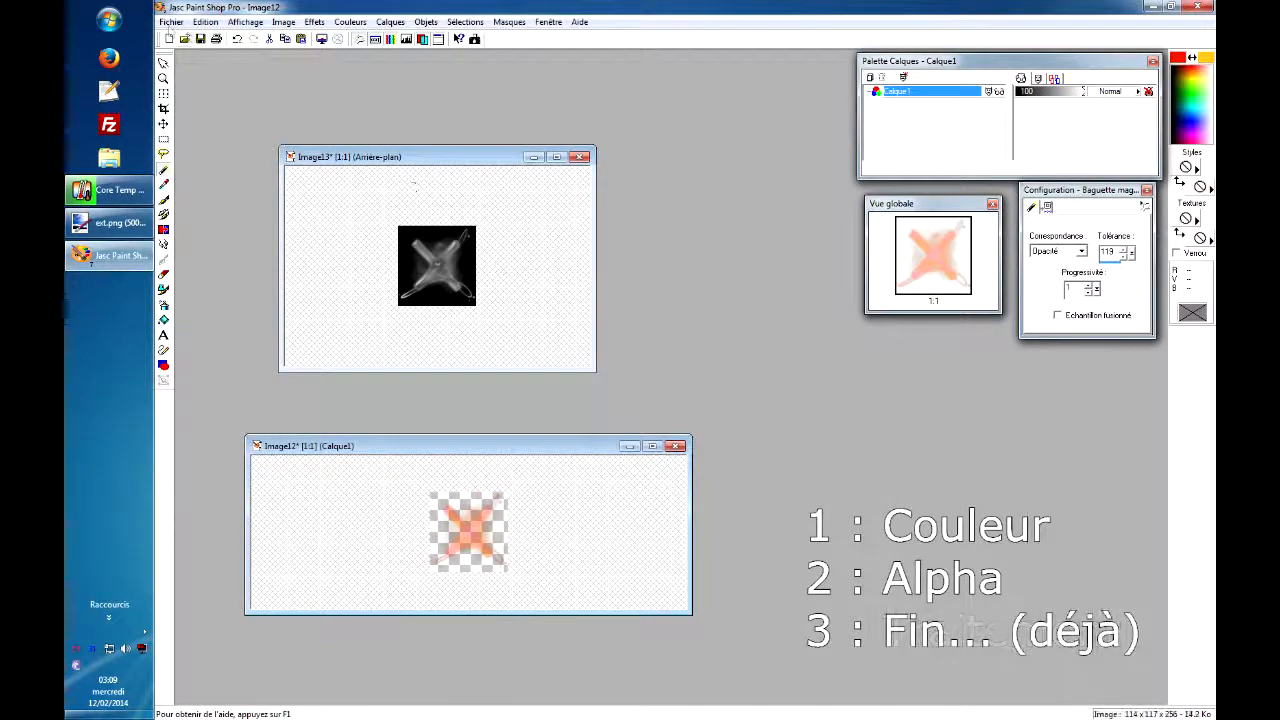
- Save the masked cross image to the desktop as 01.png in Portable Network Graphics format
left_click(171, 22)
left_click(212, 127)
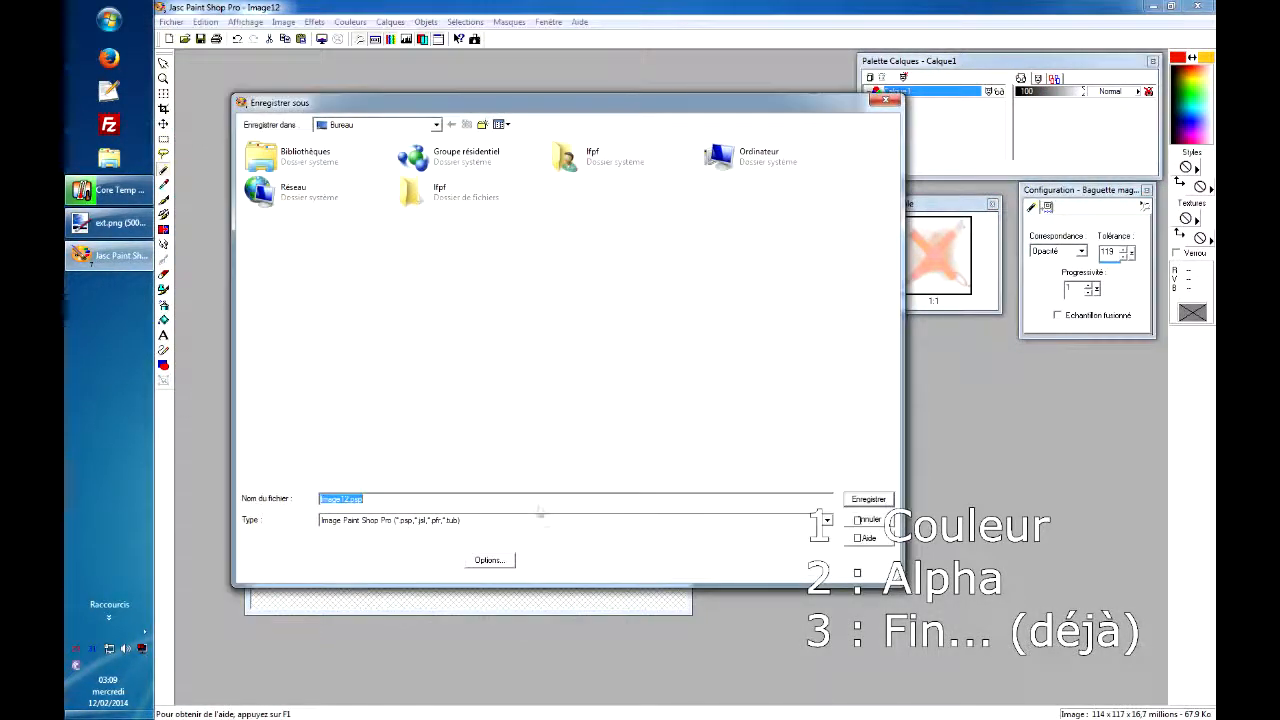
type("az")
left_click(396, 522)
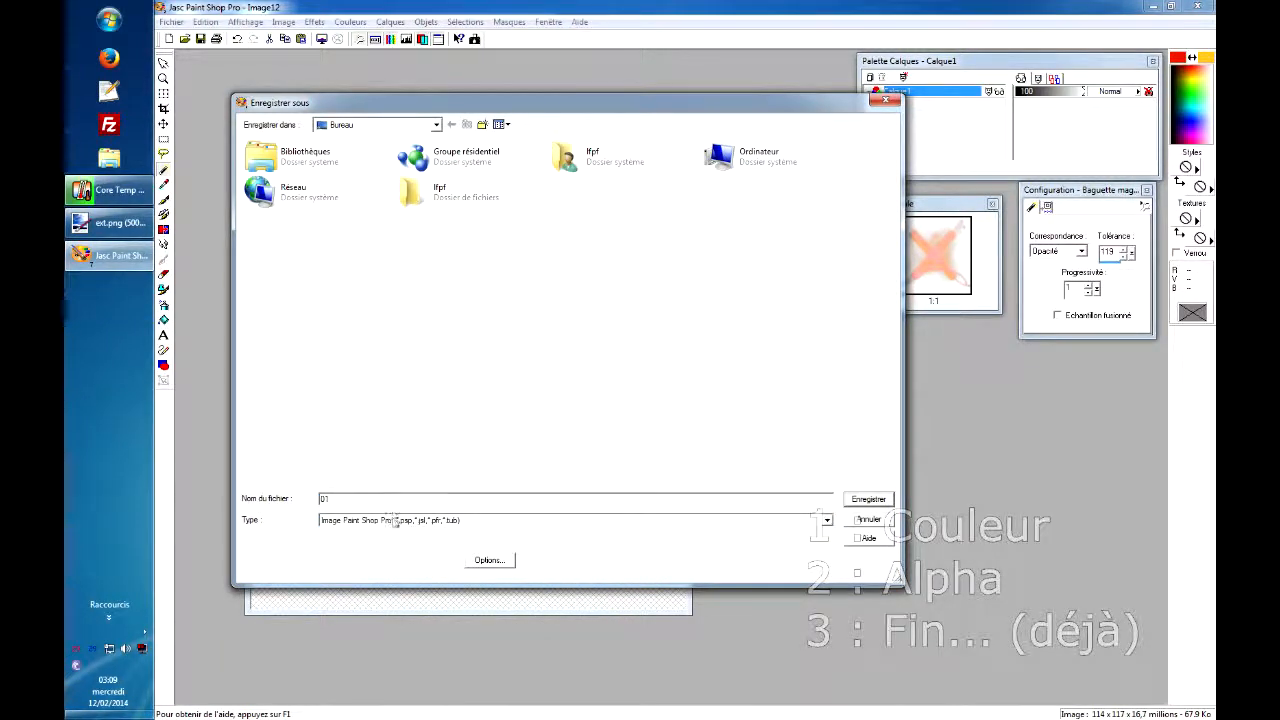
left_click(397, 522)
left_click(375, 437)
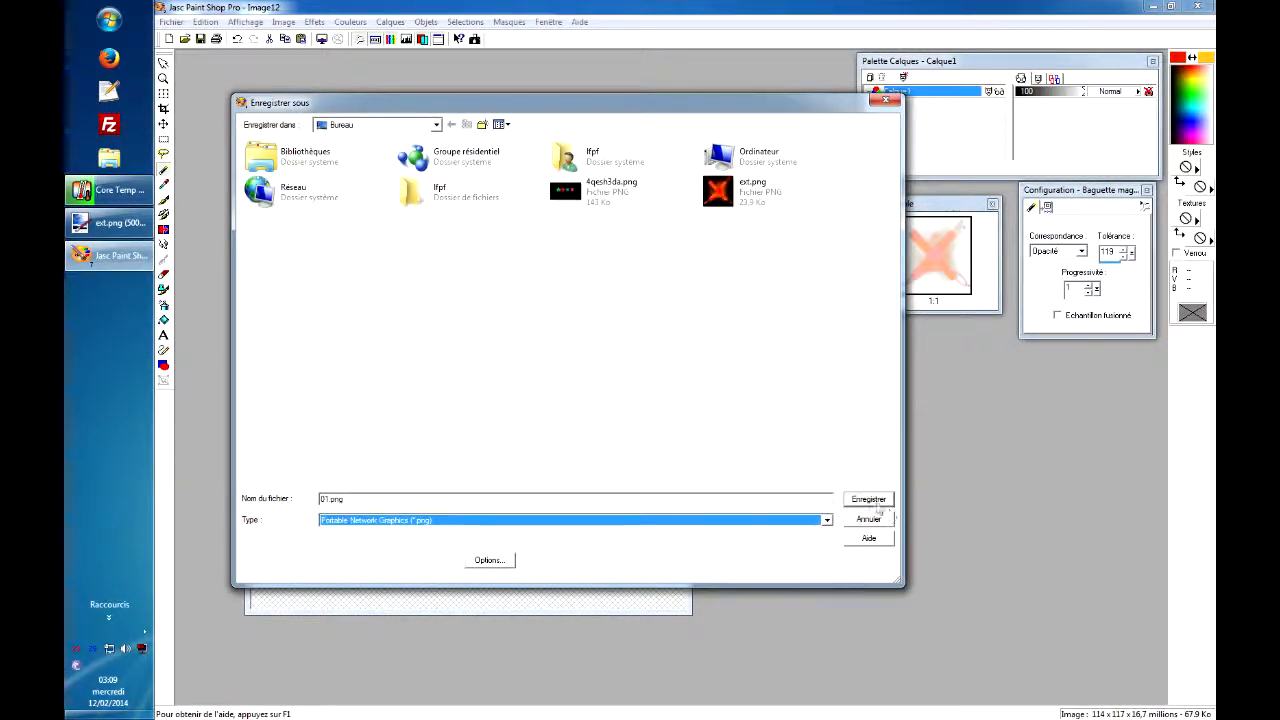
key("Return")
- Switch to Paint.NET and open 01.png from the desktop, enlarged for inspection
left_click(110, 222)
left_click(175, 23)
left_click(196, 55)
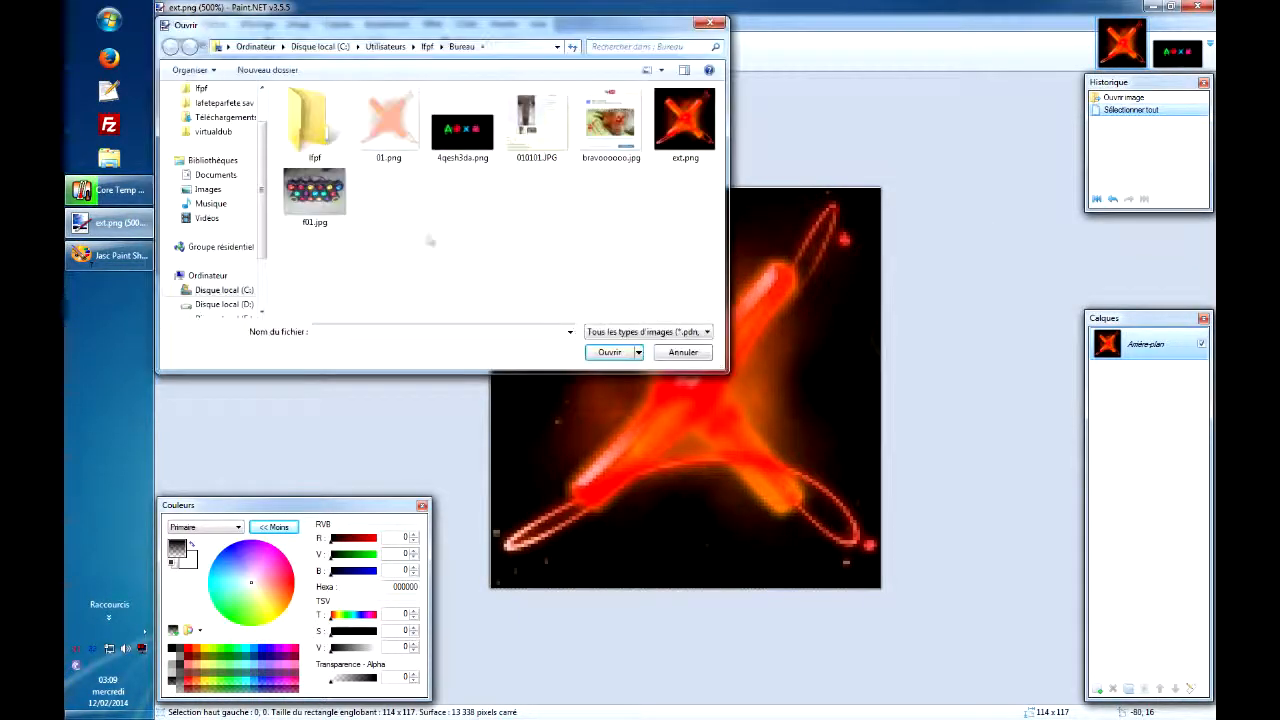
double_click(402, 147)
left_click(424, 42)
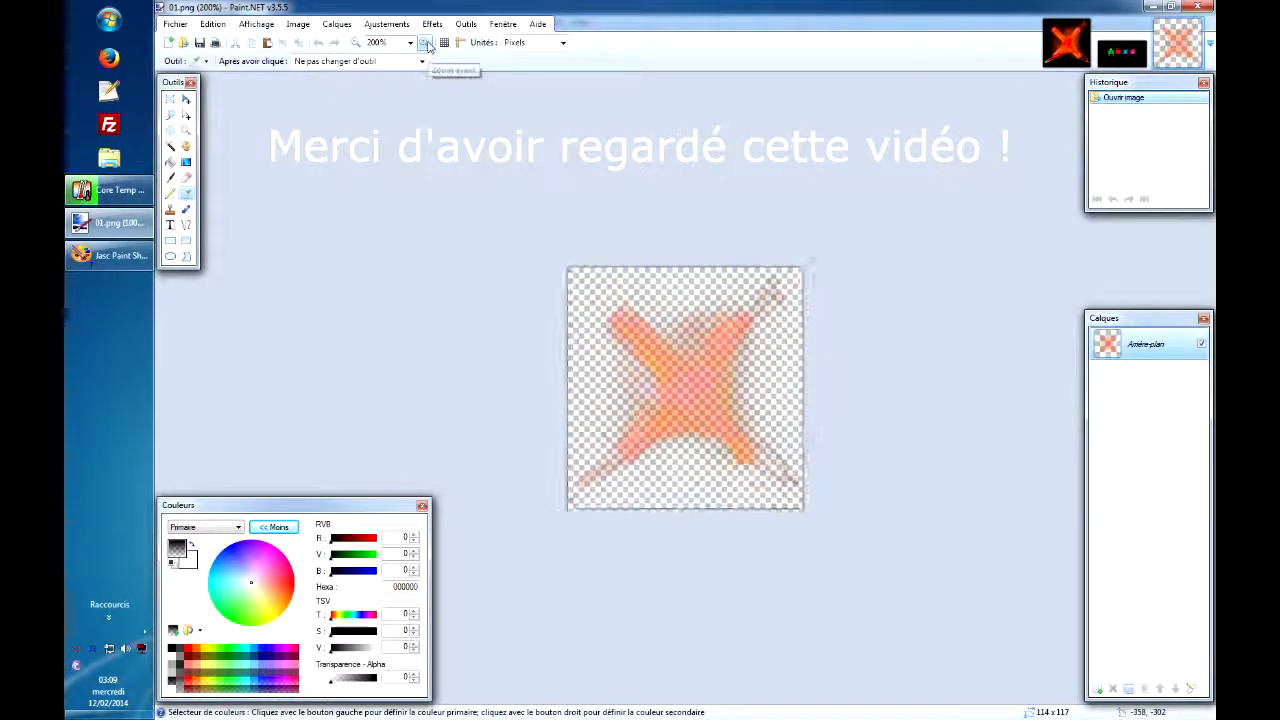
left_click(424, 42)
- Duplicate the layer of 01.png five times to strengthen the transparent cross
left_click(1120, 62)
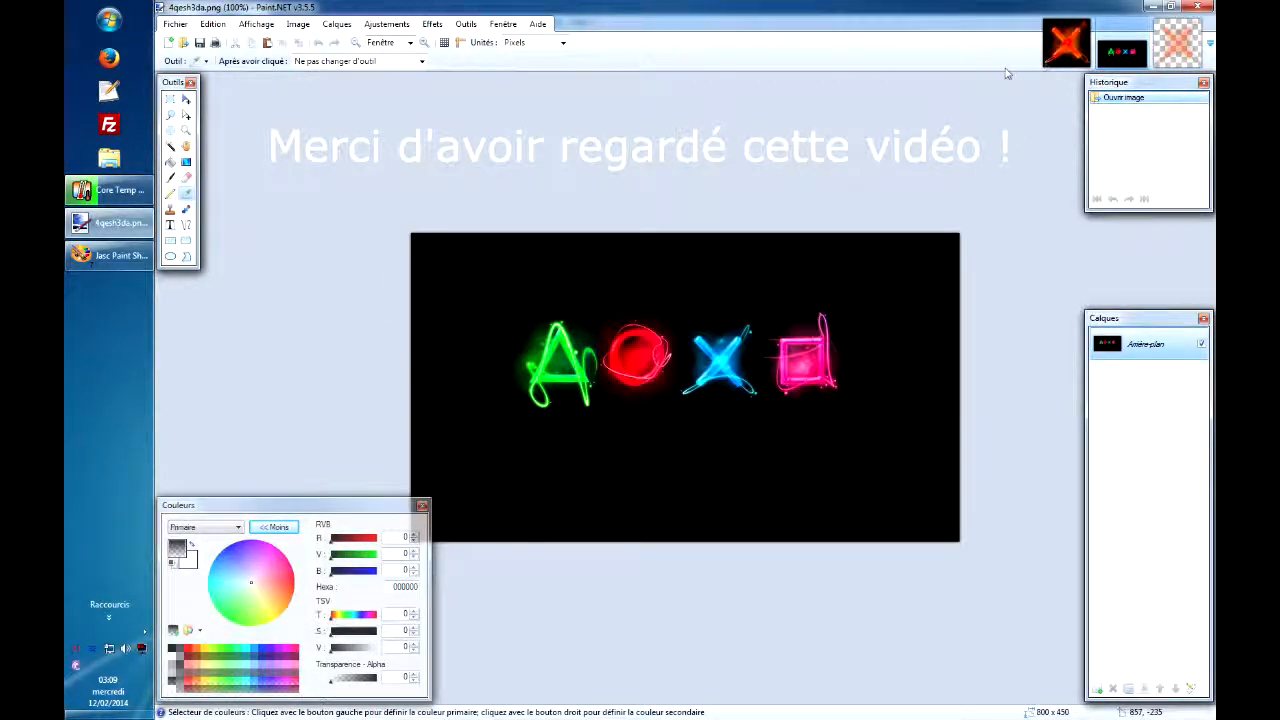
left_click(1174, 58)
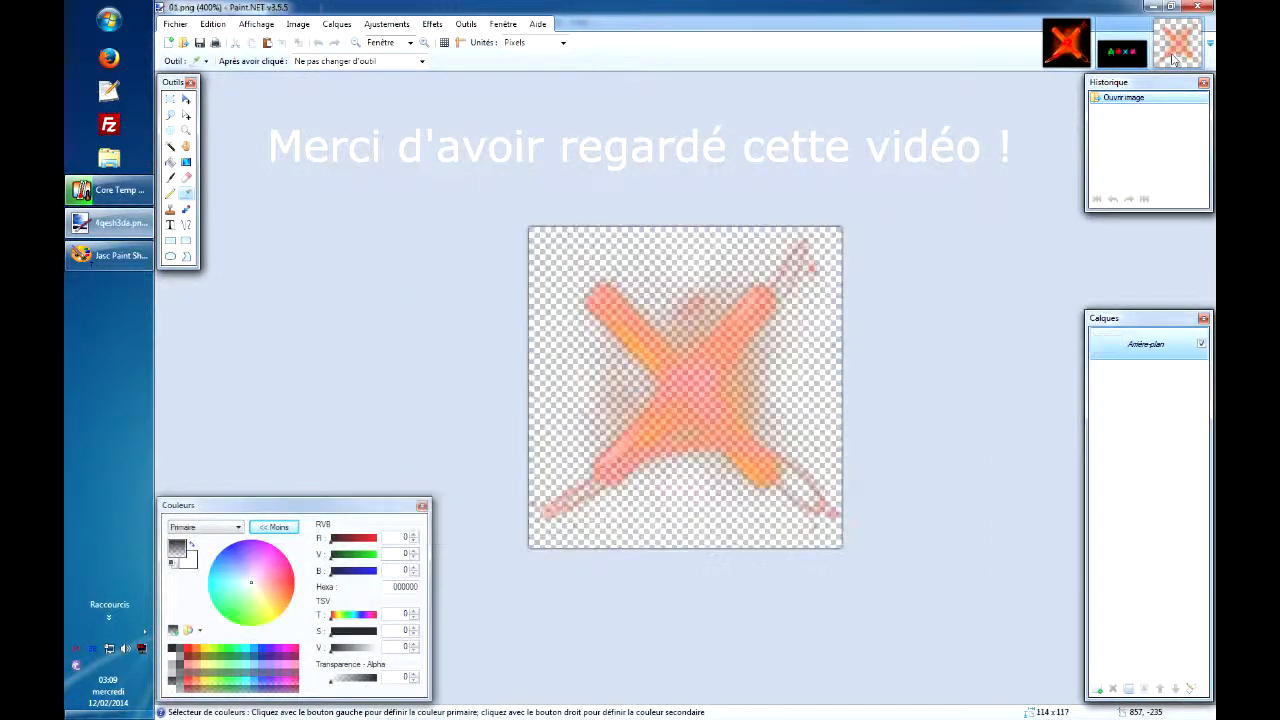
left_click(1130, 688)
left_click(1130, 688)
left_click(1130, 688)
left_click(1130, 688)
left_click(1130, 688)
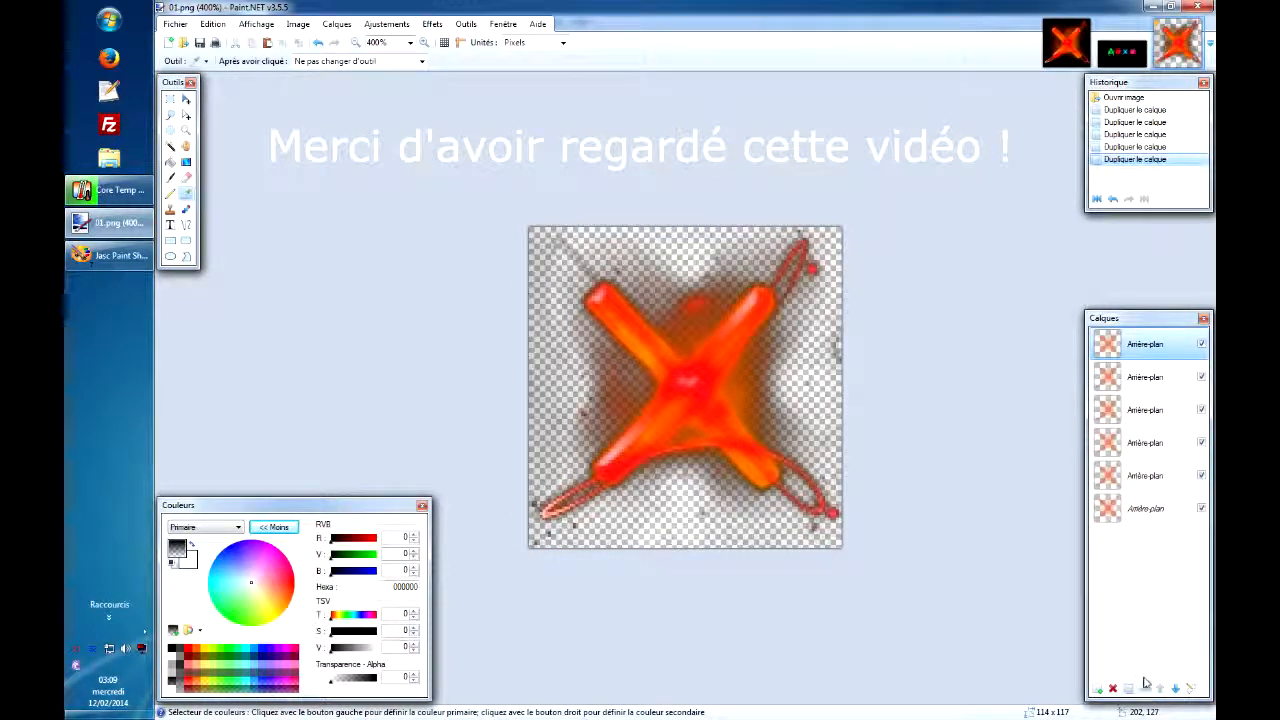
- Merge the five duplicated layers down into the single background layer
left_click(1144, 689)
left_click(1144, 689)
left_click(1144, 689)
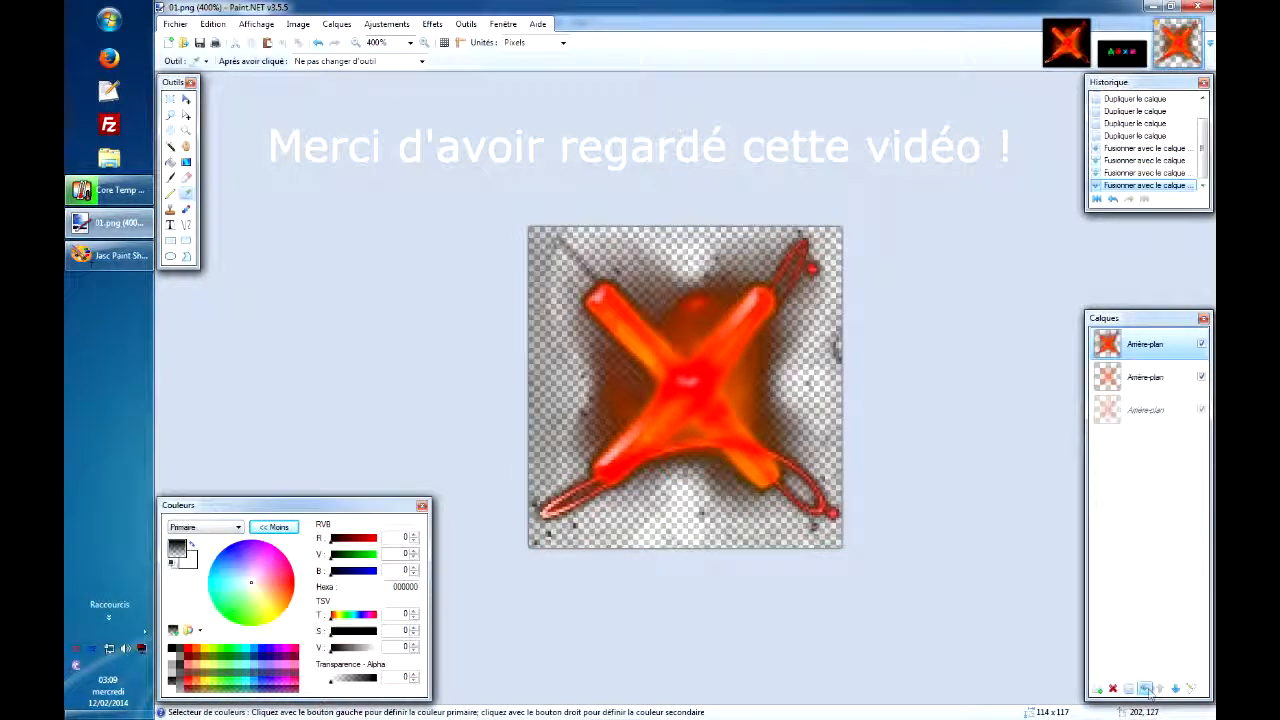
left_click(1144, 689)
left_click(1144, 689)
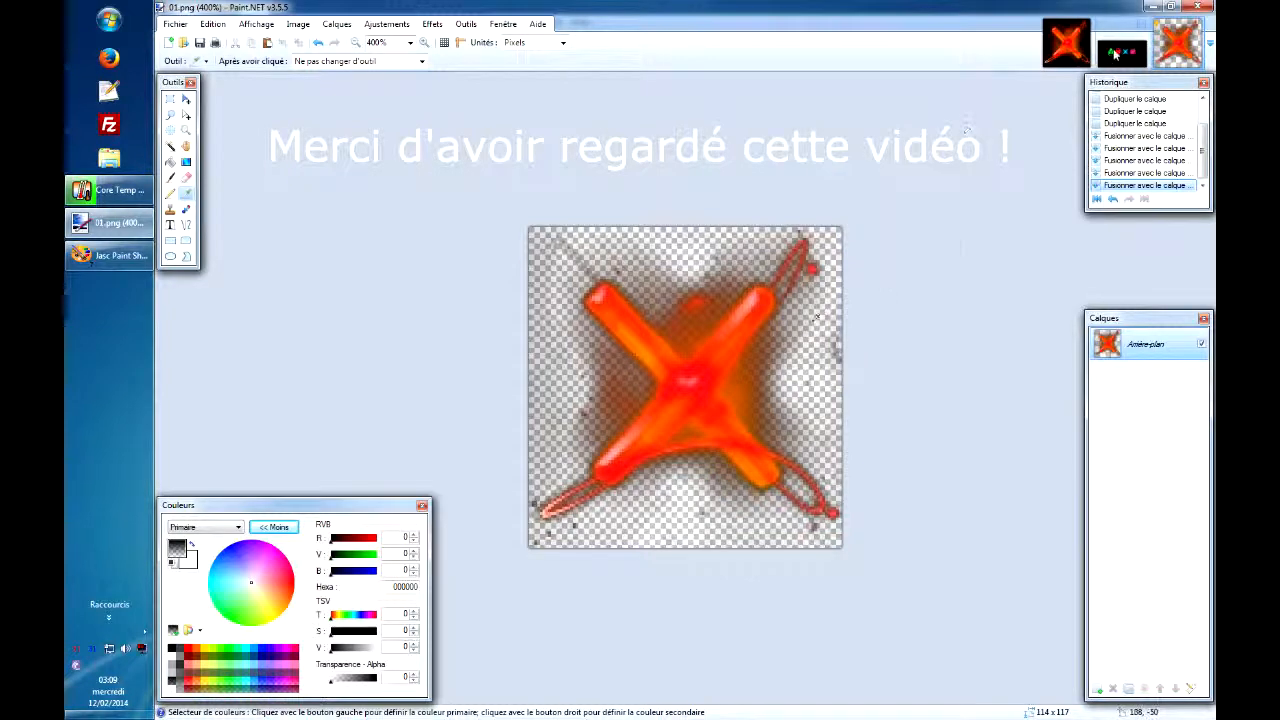
- Compare the merged transparent cross in 01.png with the original on black in ext.png
left_click(1120, 50)
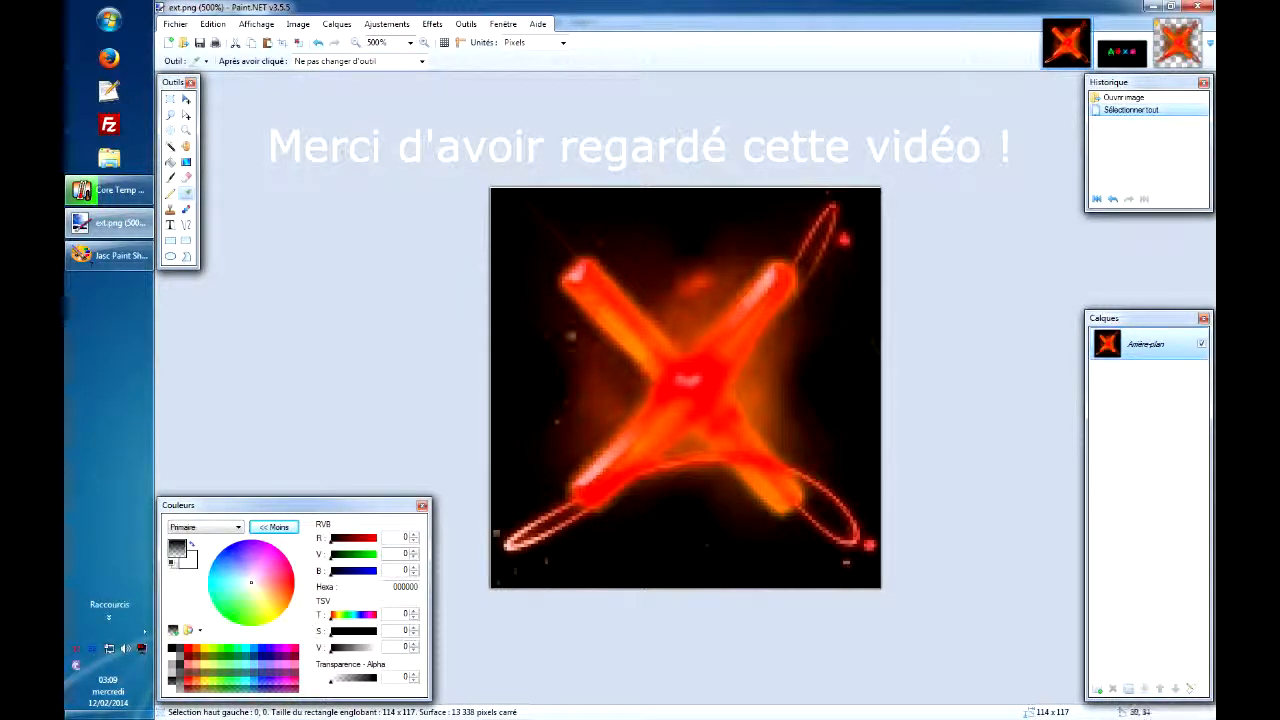
left_click(1178, 43)
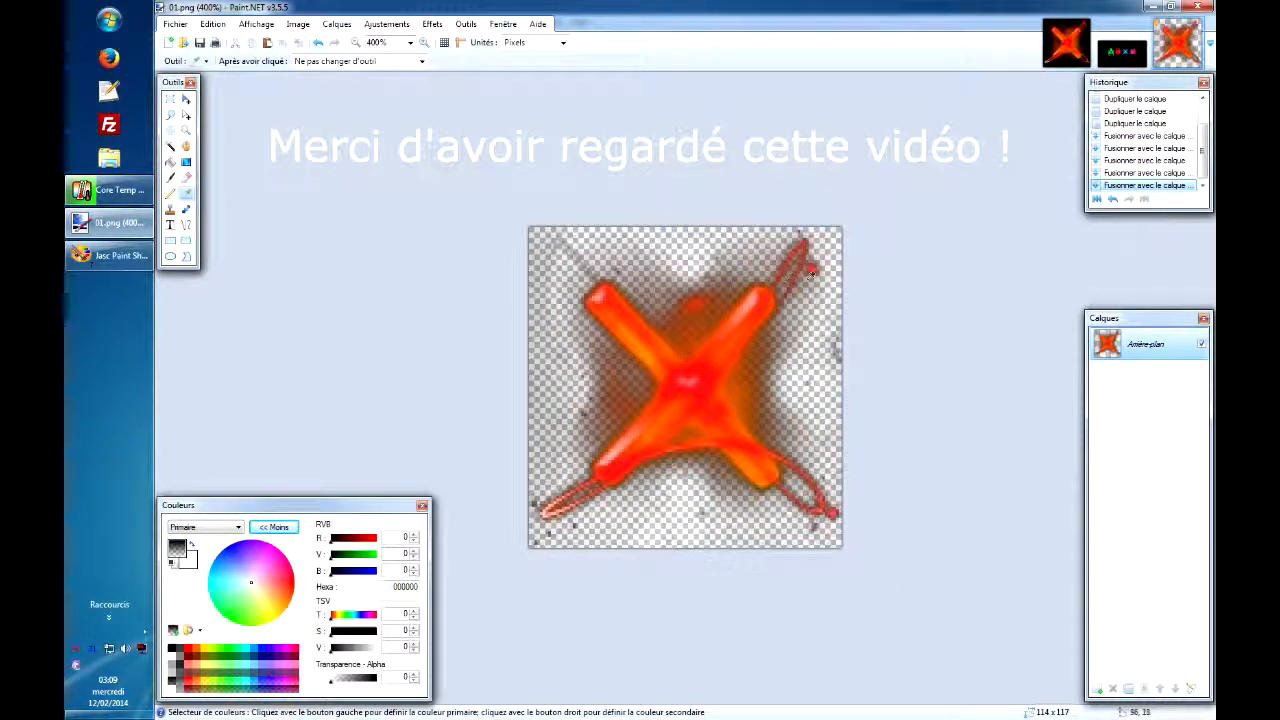
left_click(1048, 60)
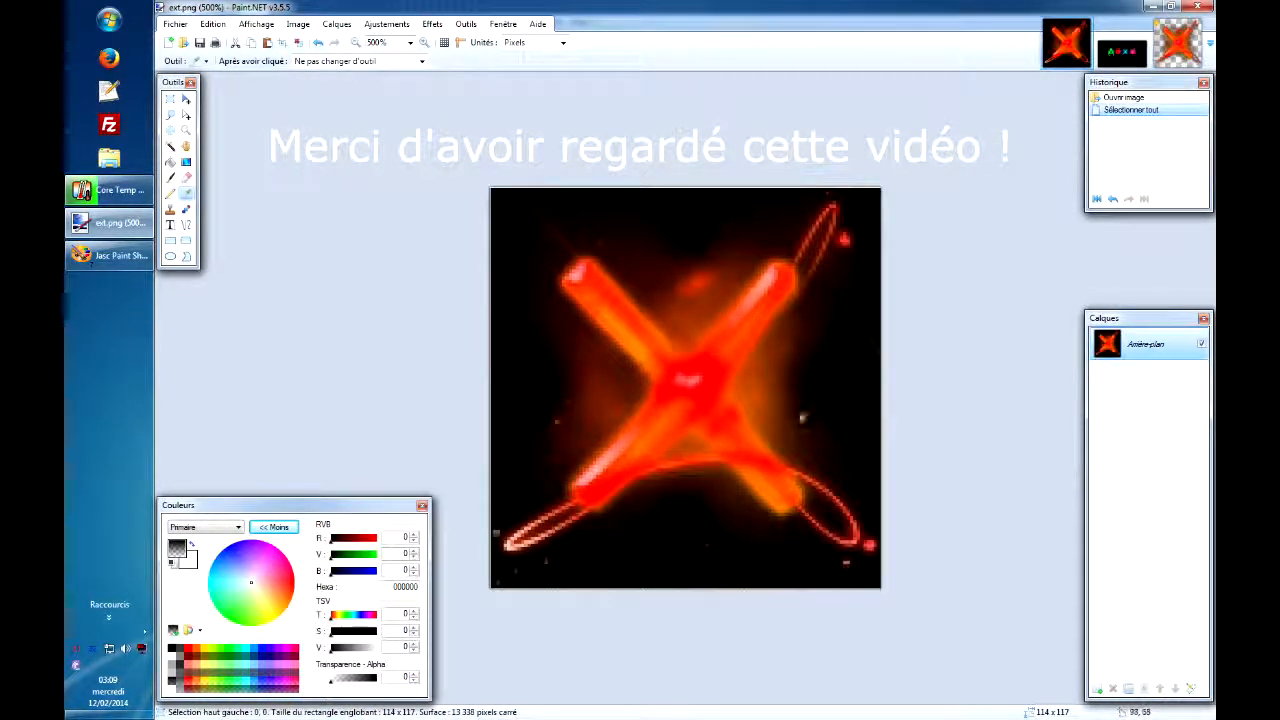
left_click(1178, 48)
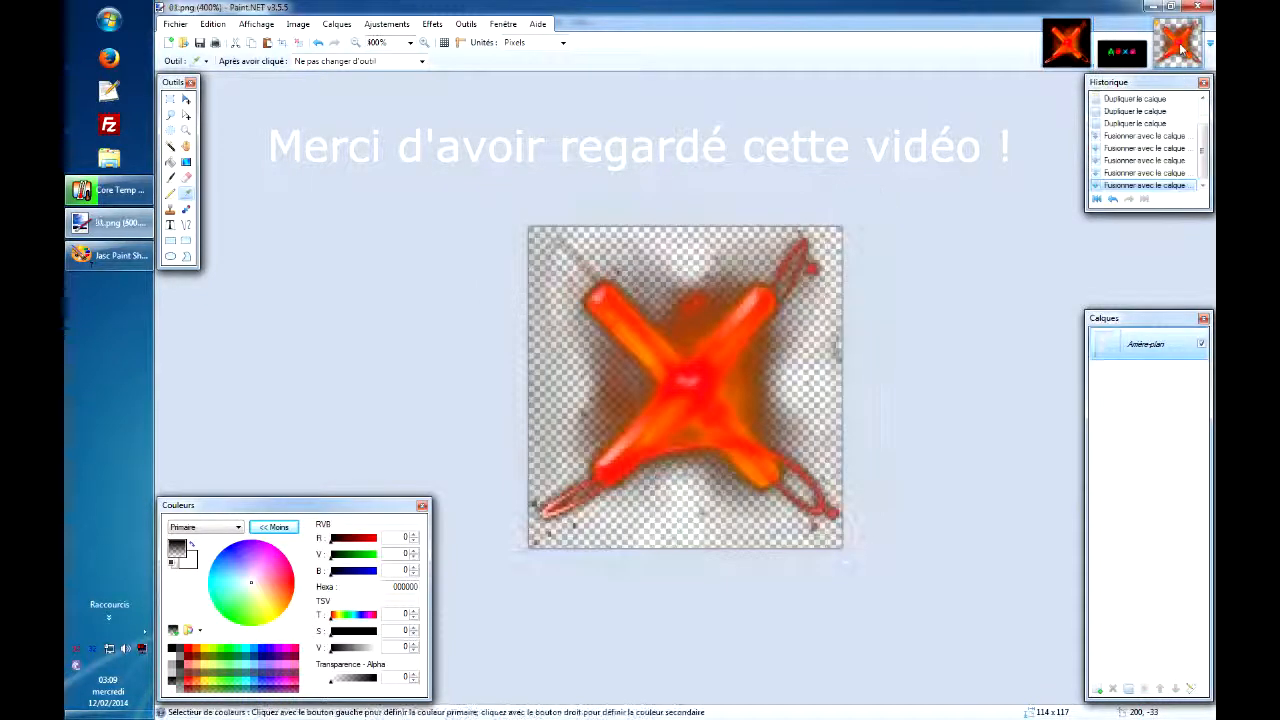
left_click(1079, 47)
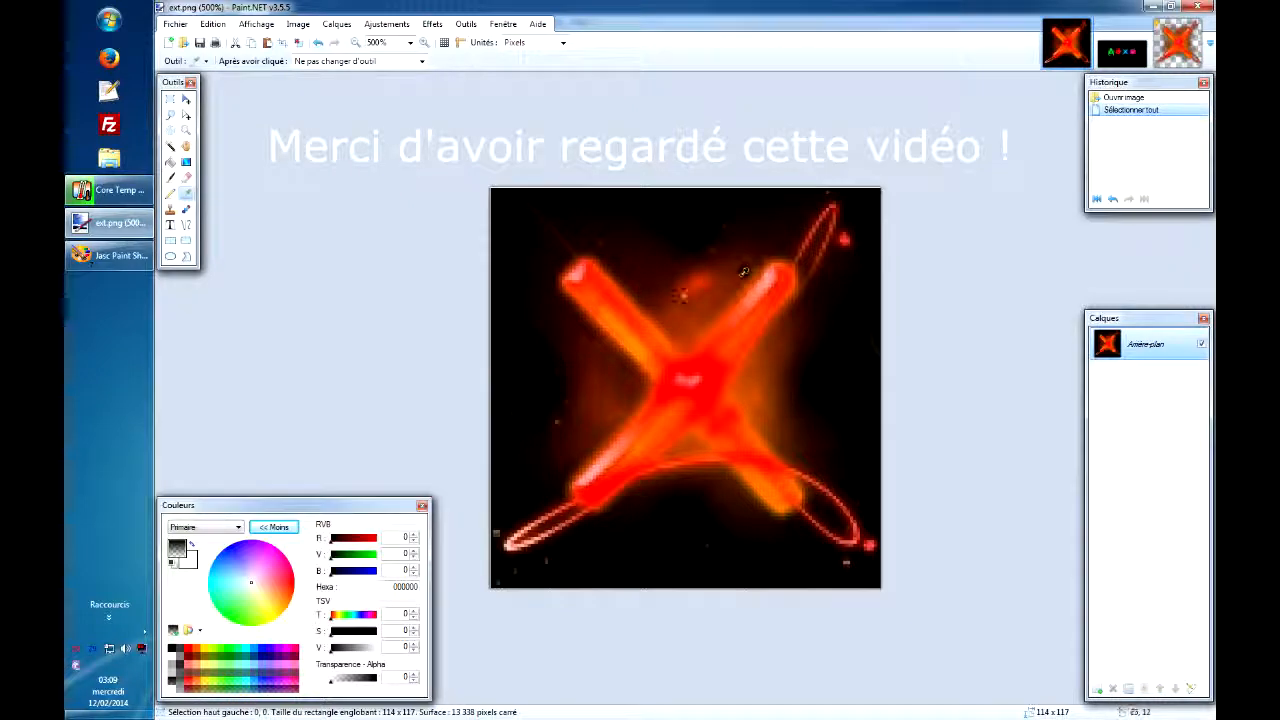
- Copy the whole 4qesh3da.png image and, in Jasc Paint Shop Pro, close Image13 without saving and 01.png
left_click(1121, 48)
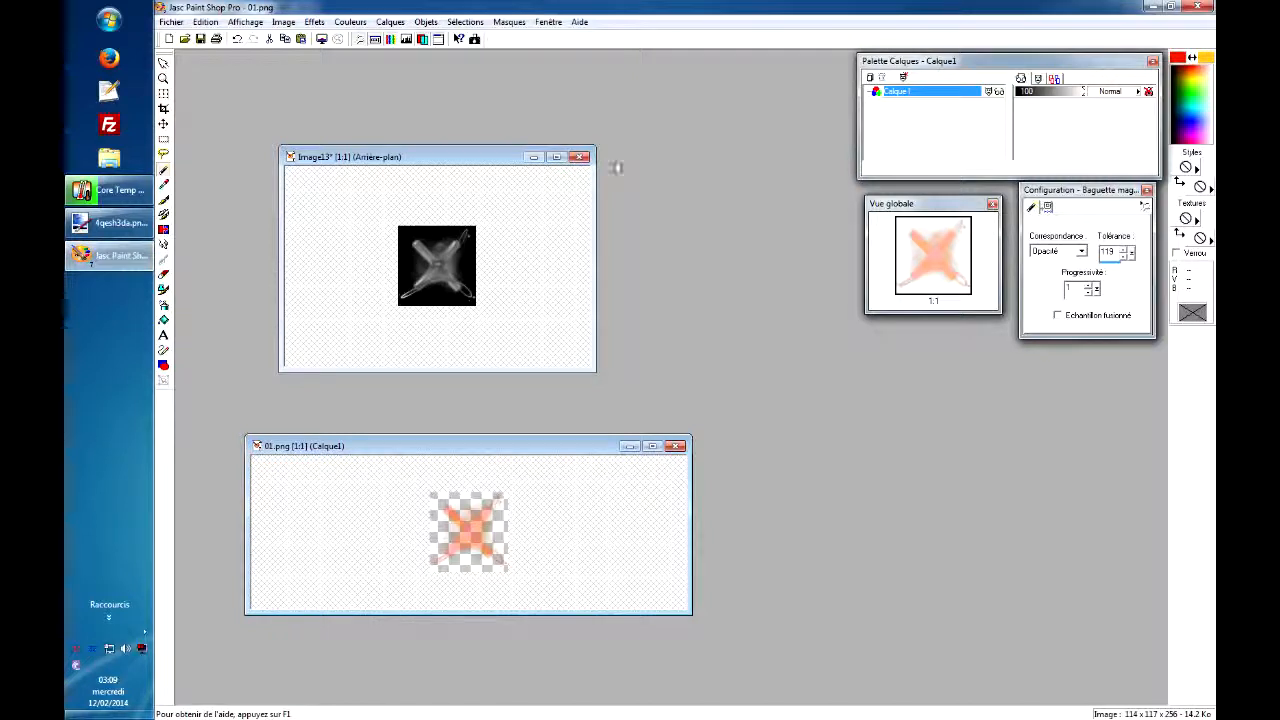
left_click(578, 157)
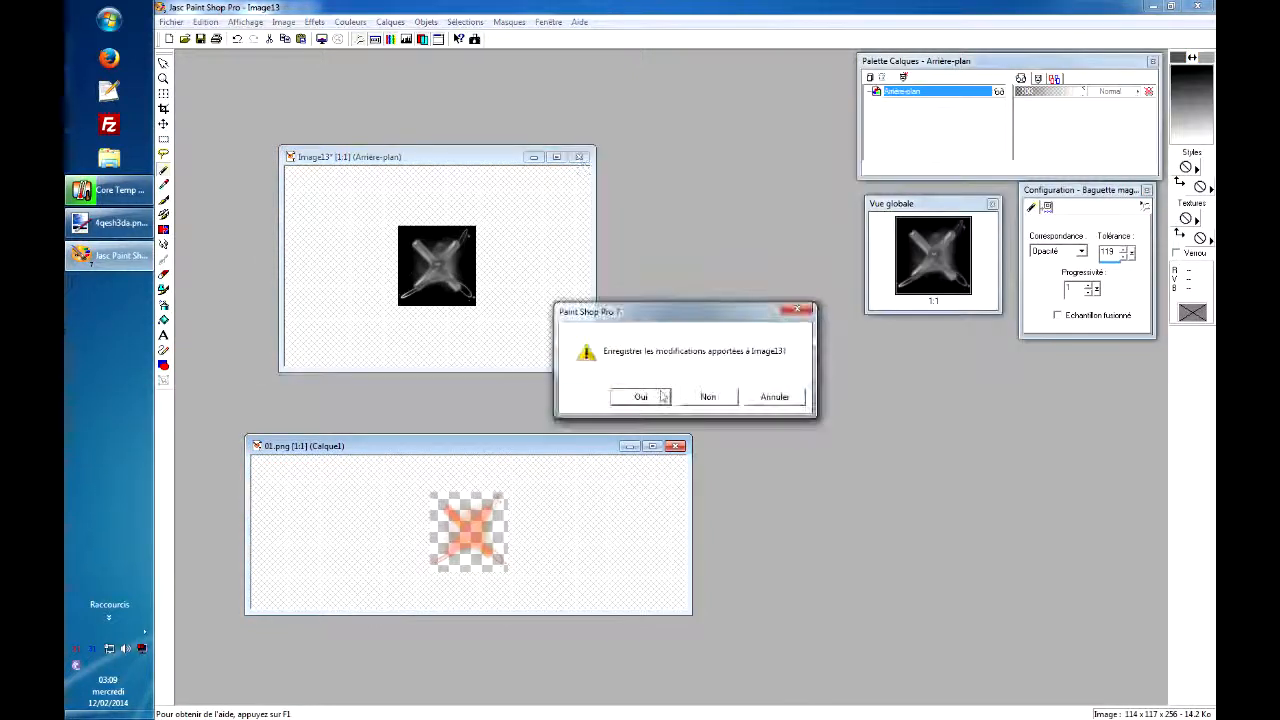
left_click(708, 397)
left_click(677, 447)
- Paste the copied neon lettering twice as new images, moving the first window aside
right_click(353, 83)
left_click(362, 96)
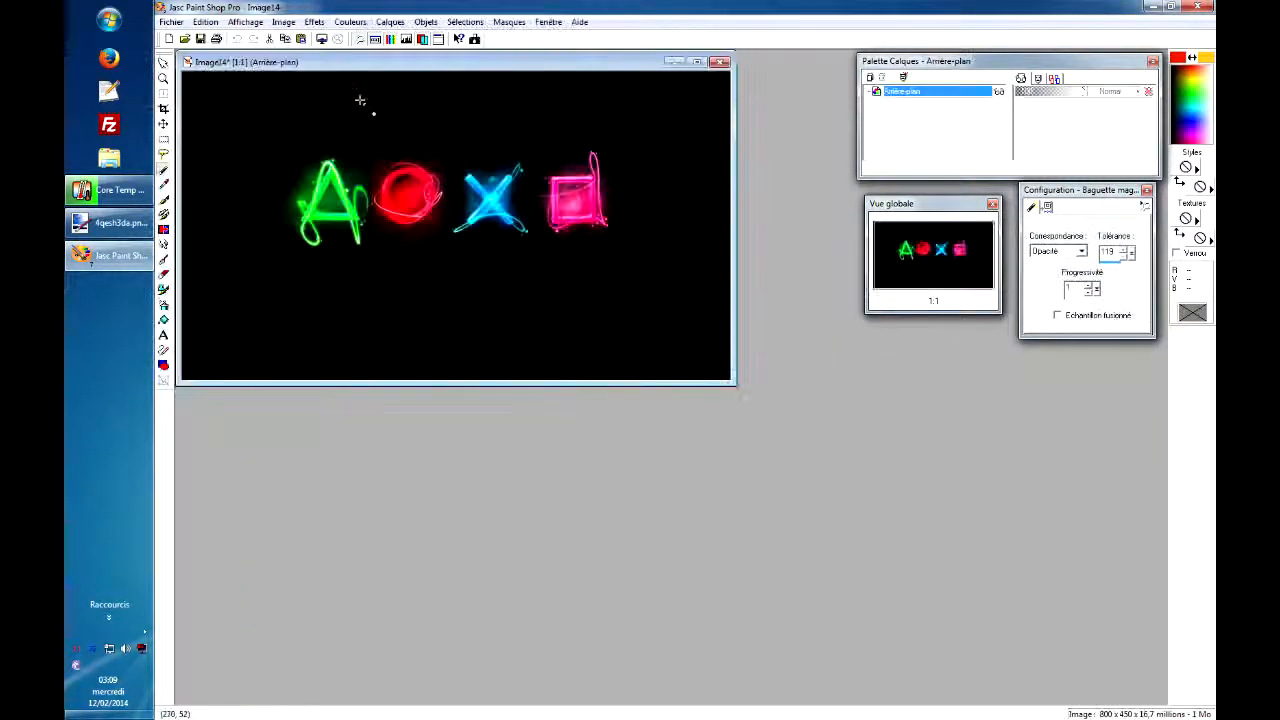
left_click_drag(455, 62, 540, 265)
right_click(443, 131)
left_click(460, 138)
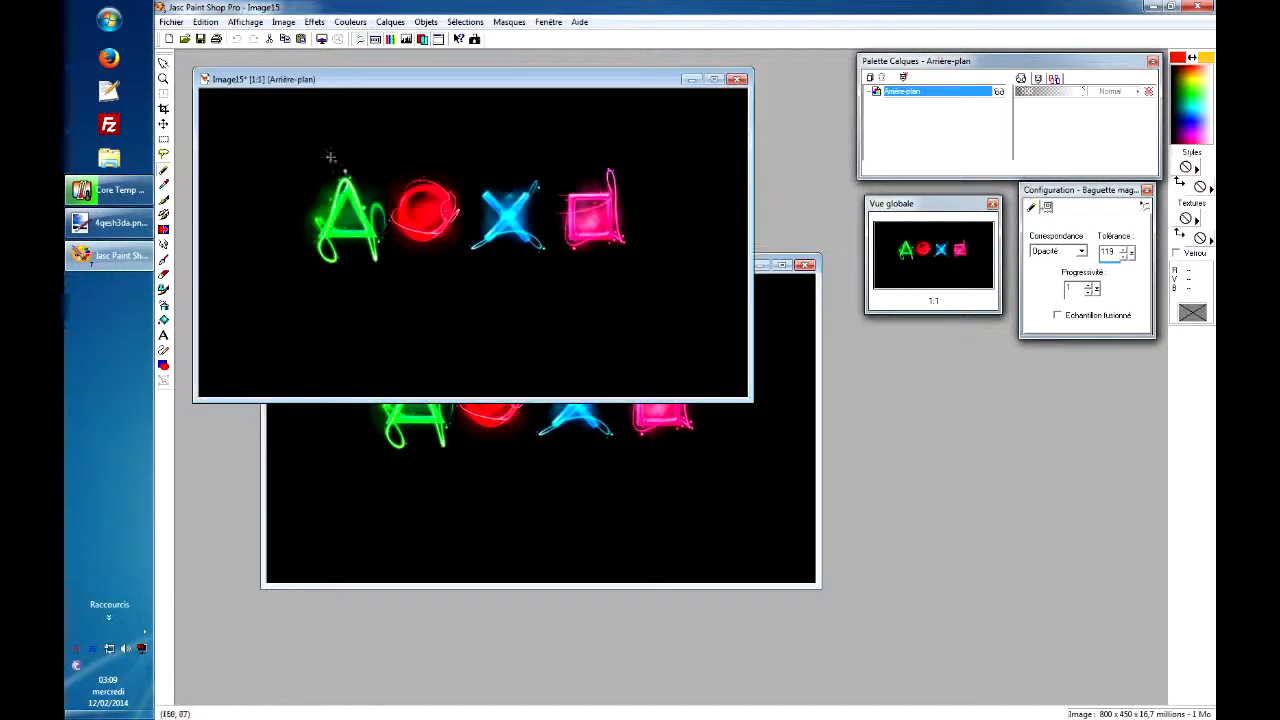
- Convert the second lettering copy, Image15, to greyscale and place the coloured Image14 below it with both visible
left_click(350, 21)
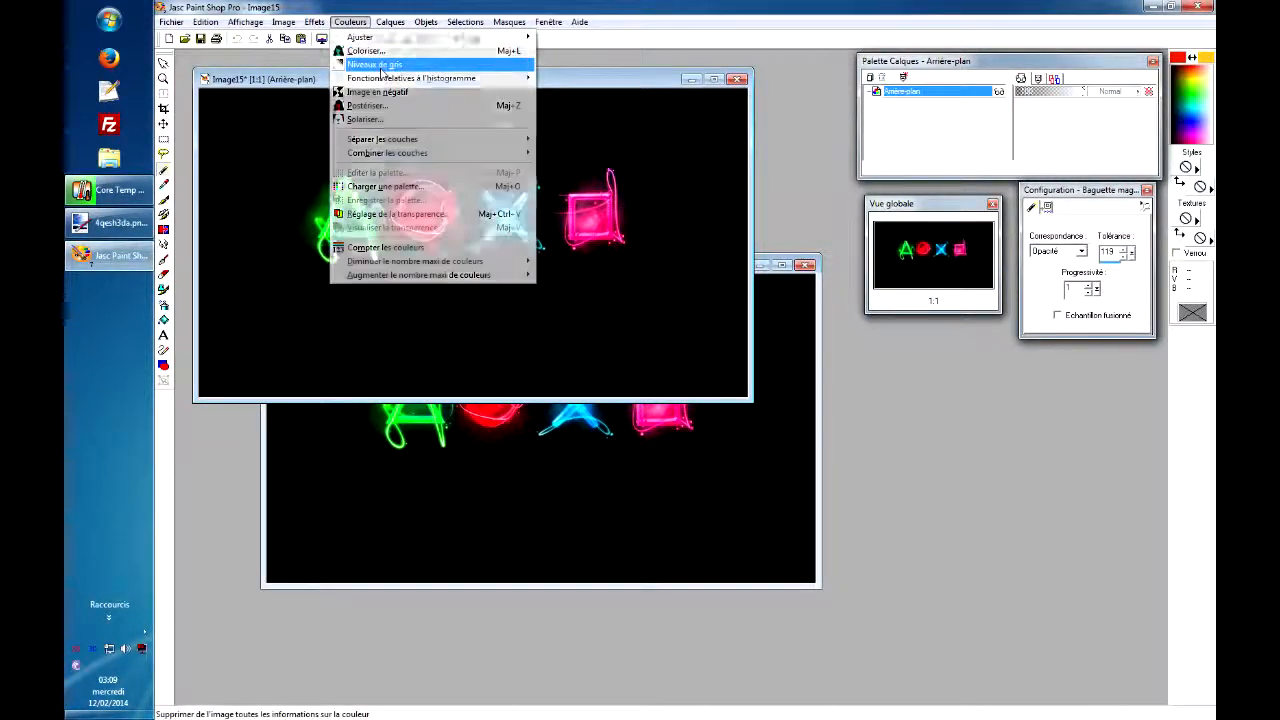
left_click(385, 63)
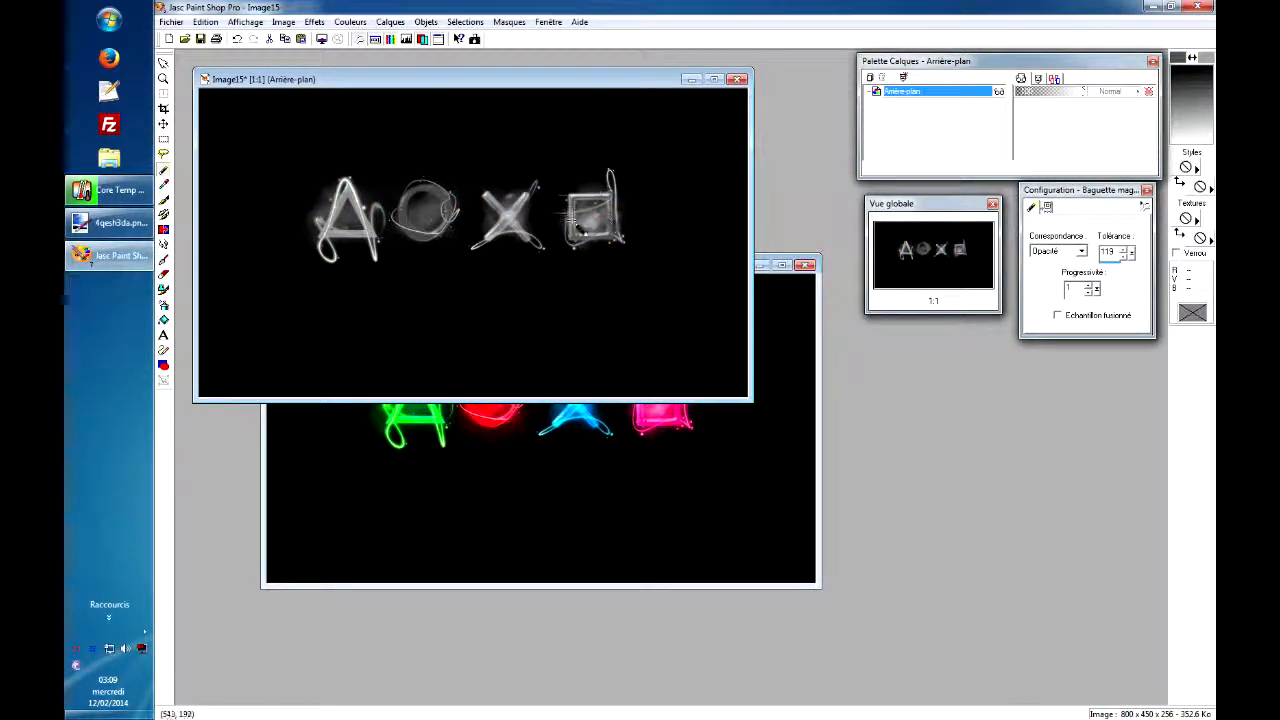
left_click(815, 315)
left_click_drag(495, 264, 540, 390)
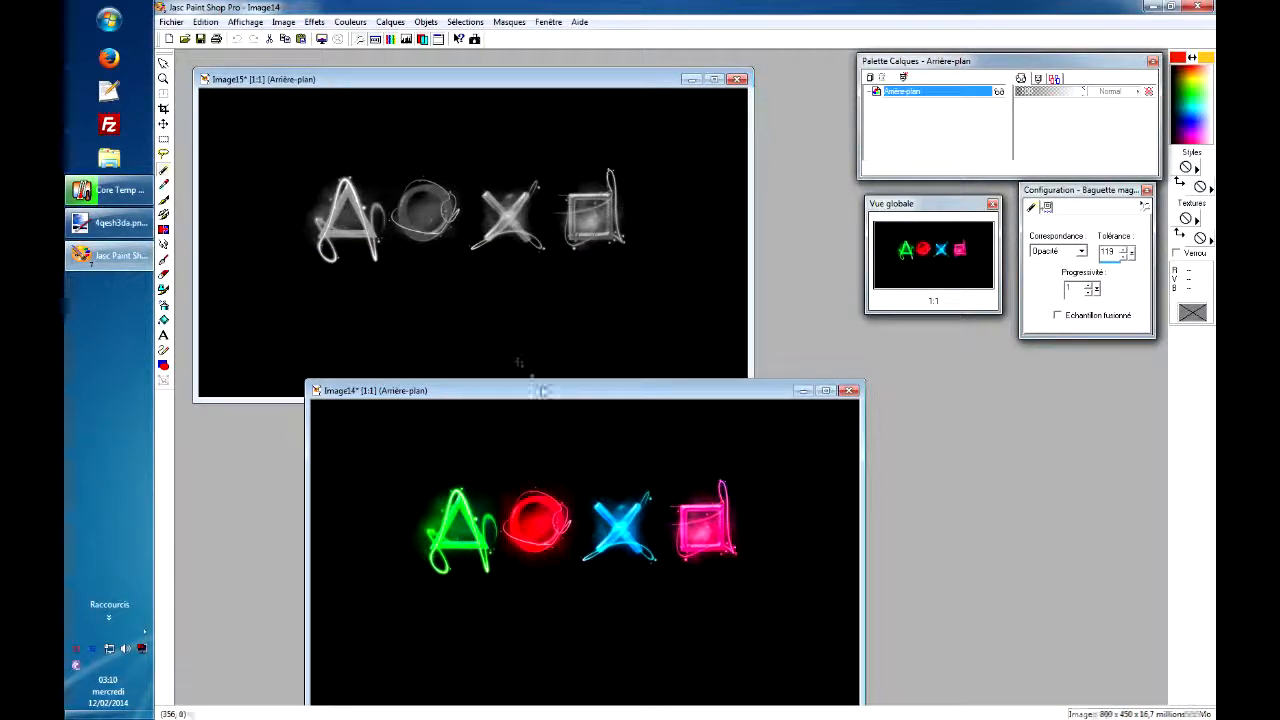
left_click_drag(485, 383, 429, 309)
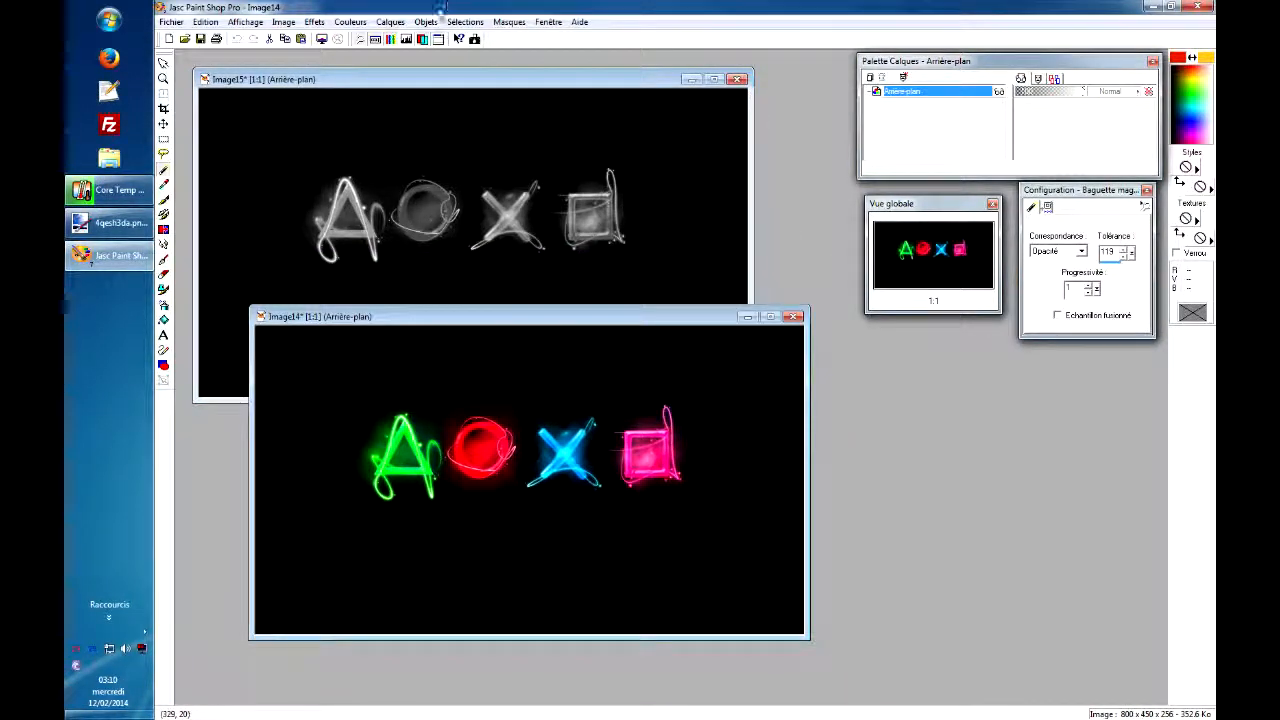
- Add a mask to the coloured lettering in Image14 from the greyscale Image15, using Luminosité d'origine
left_click(509, 21)
mouse_move(545, 37)
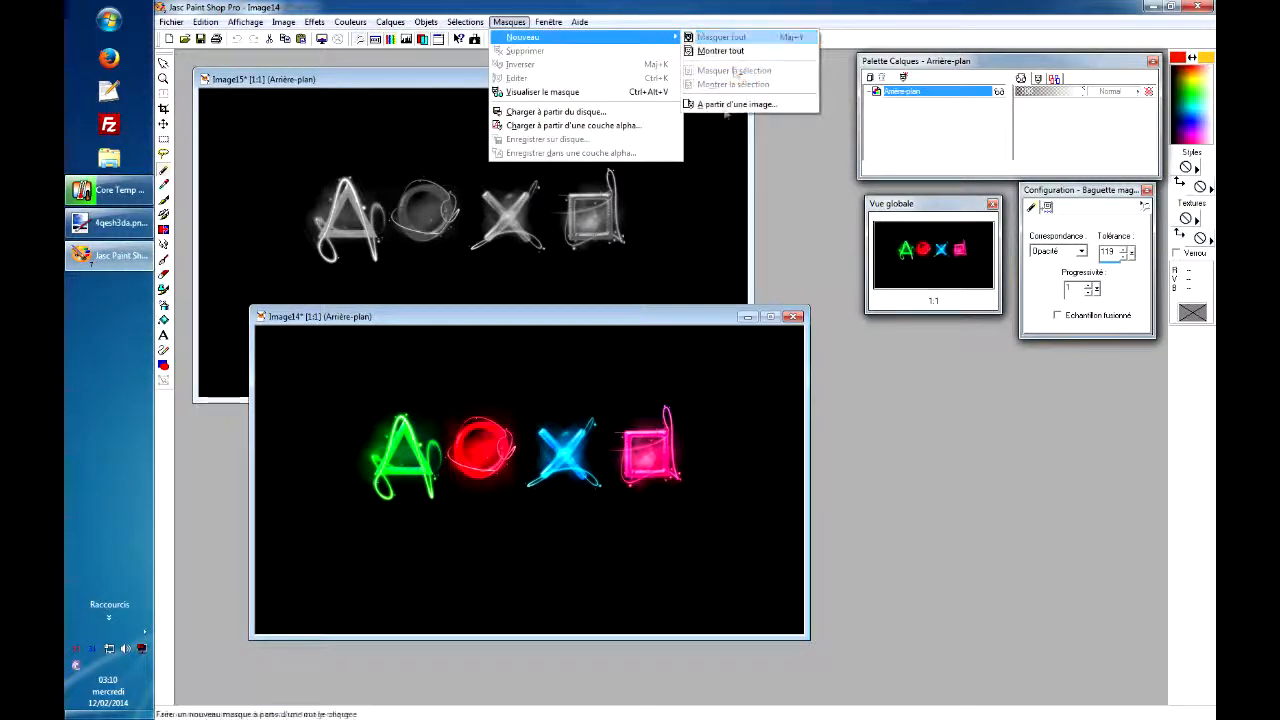
left_click(726, 110)
left_click(640, 328)
left_click(633, 348)
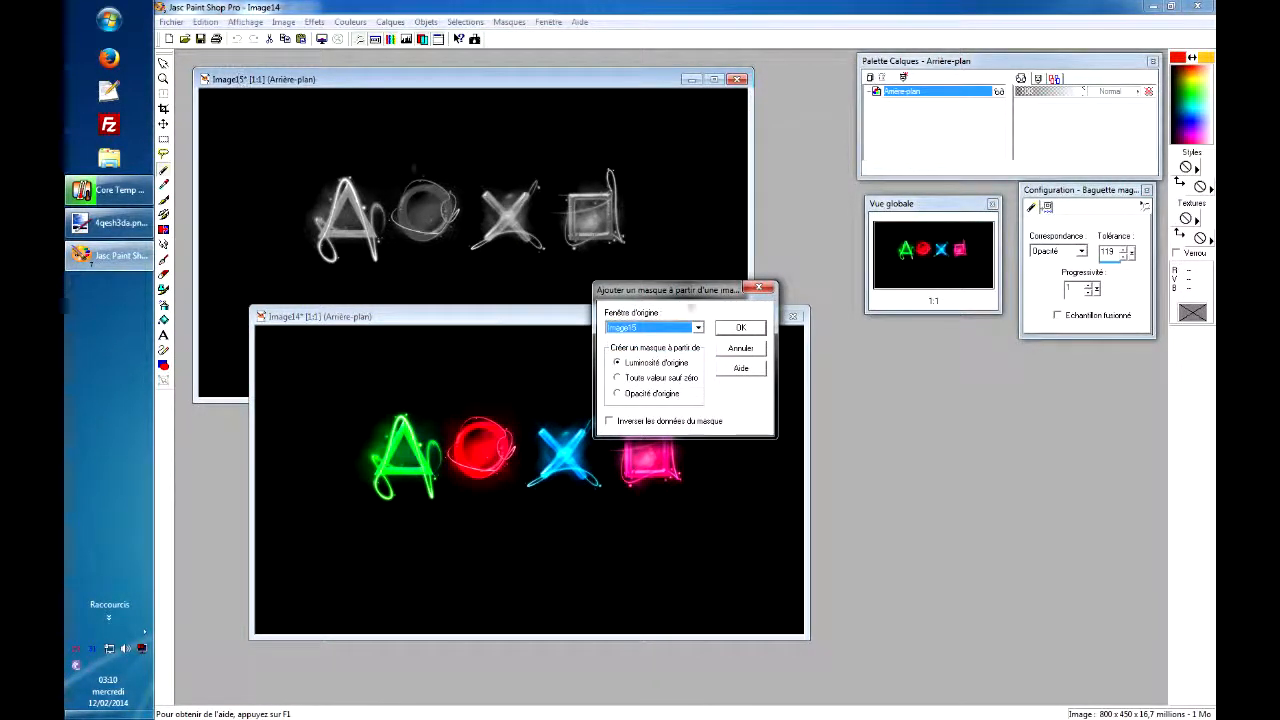
left_click(735, 328)
- Save the masked lettering as a new file in PNG format
left_click(171, 21)
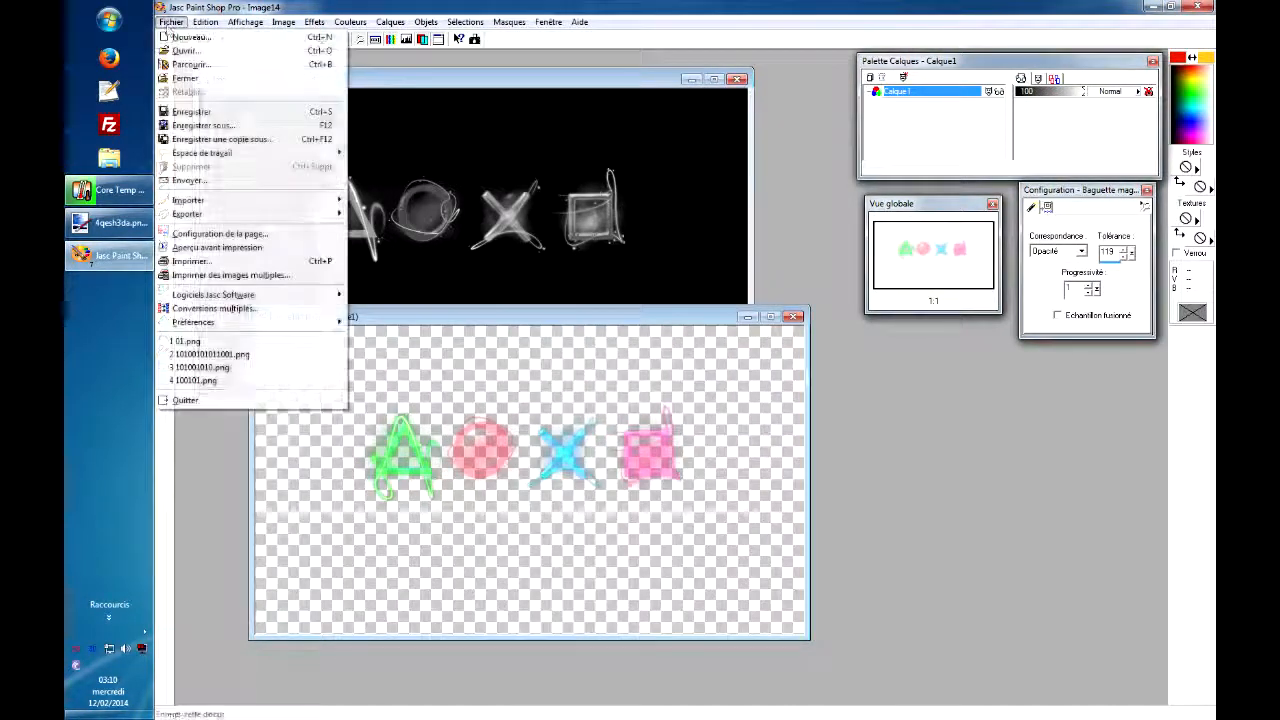
left_click(206, 128)
left_click(509, 521)
left_click(443, 438)
key("Return")
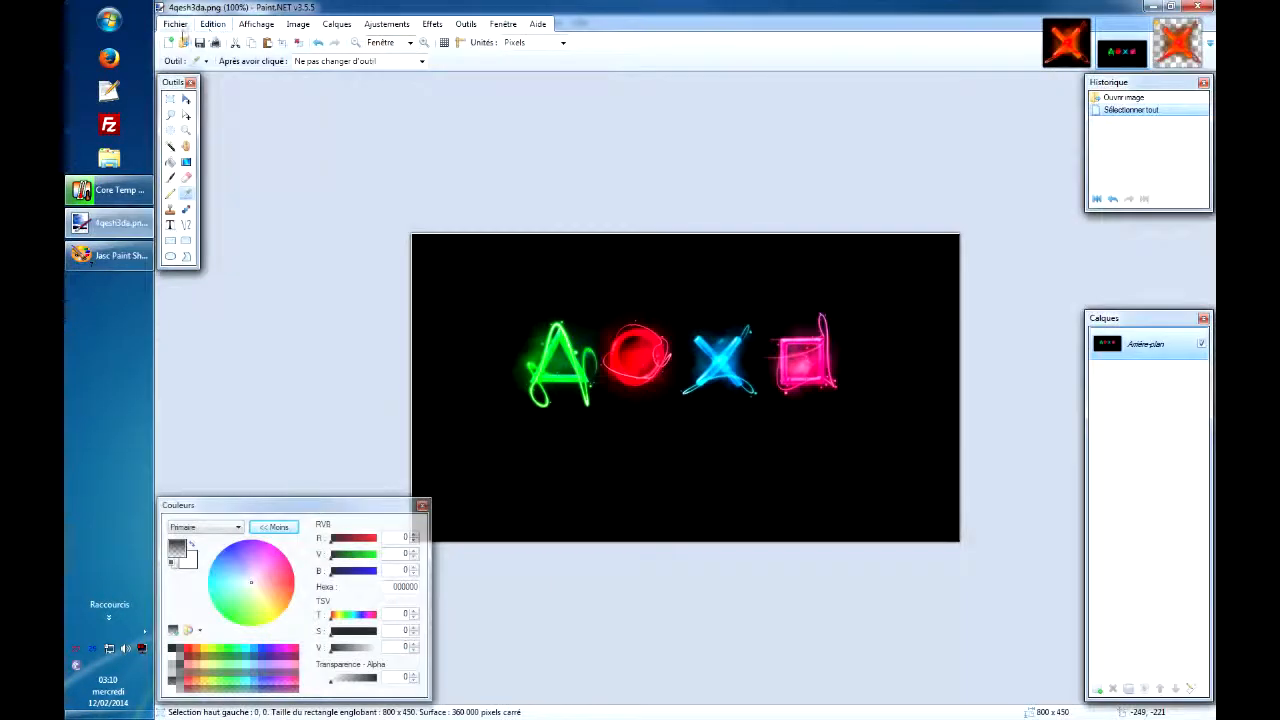
- Open the saved transparent lettering file 03.png
left_click(175, 23)
left_click(592, 215)
key("ctrl+o")
type("03")
double_click(475, 142)
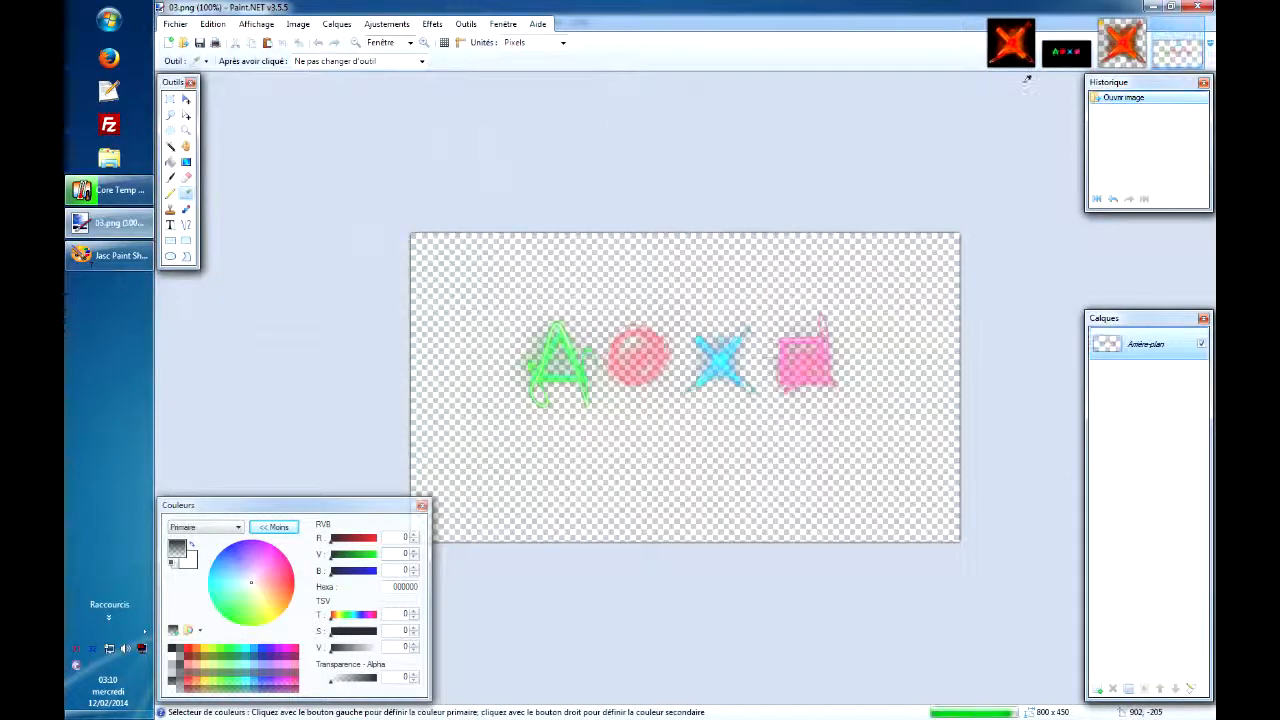
- Strengthen the lettering by duplicating its layer three times and merging the copies down into one layer
left_click(1128, 689)
left_click(1128, 689)
left_click(1128, 689)
left_click(1145, 689)
left_click(1145, 689)
left_click(1145, 689)
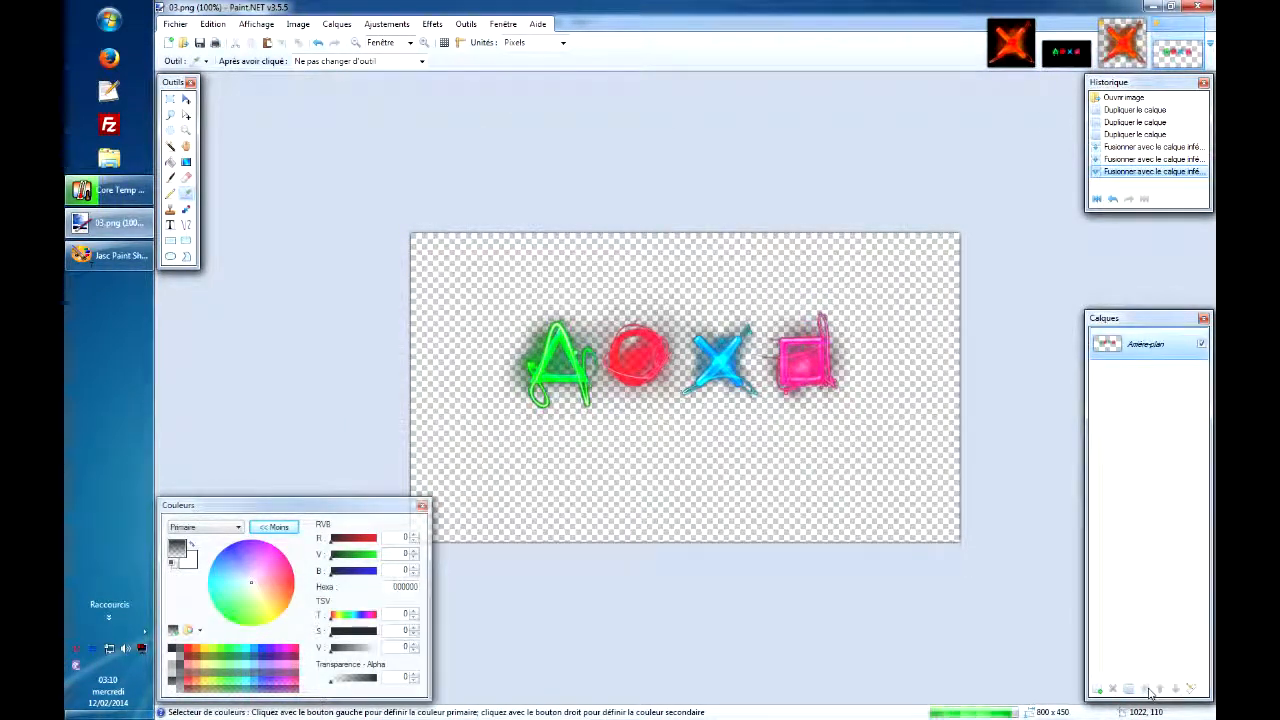
- Compare the strengthened lettering in 03.png with the original black-background image 4qesh3da.png
left_click(1066, 50)
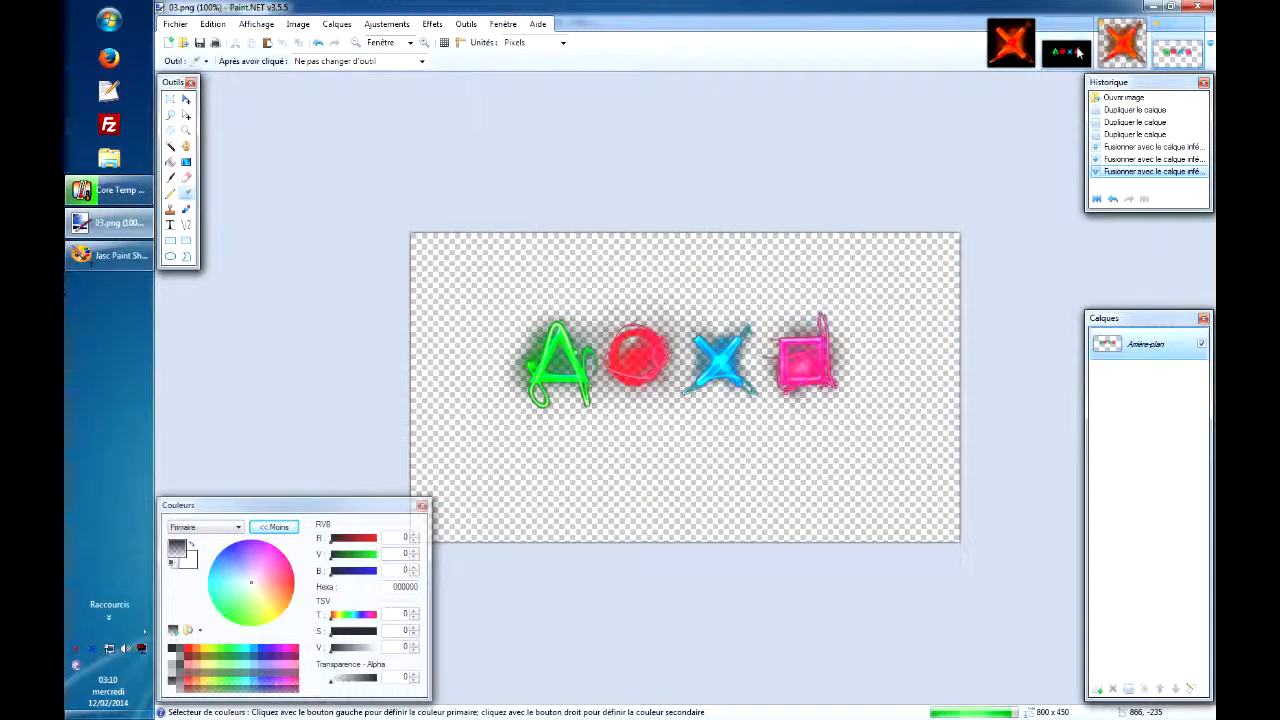
left_click(1173, 48)
left_click(1069, 55)
left_click(1173, 52)
left_click(1069, 58)
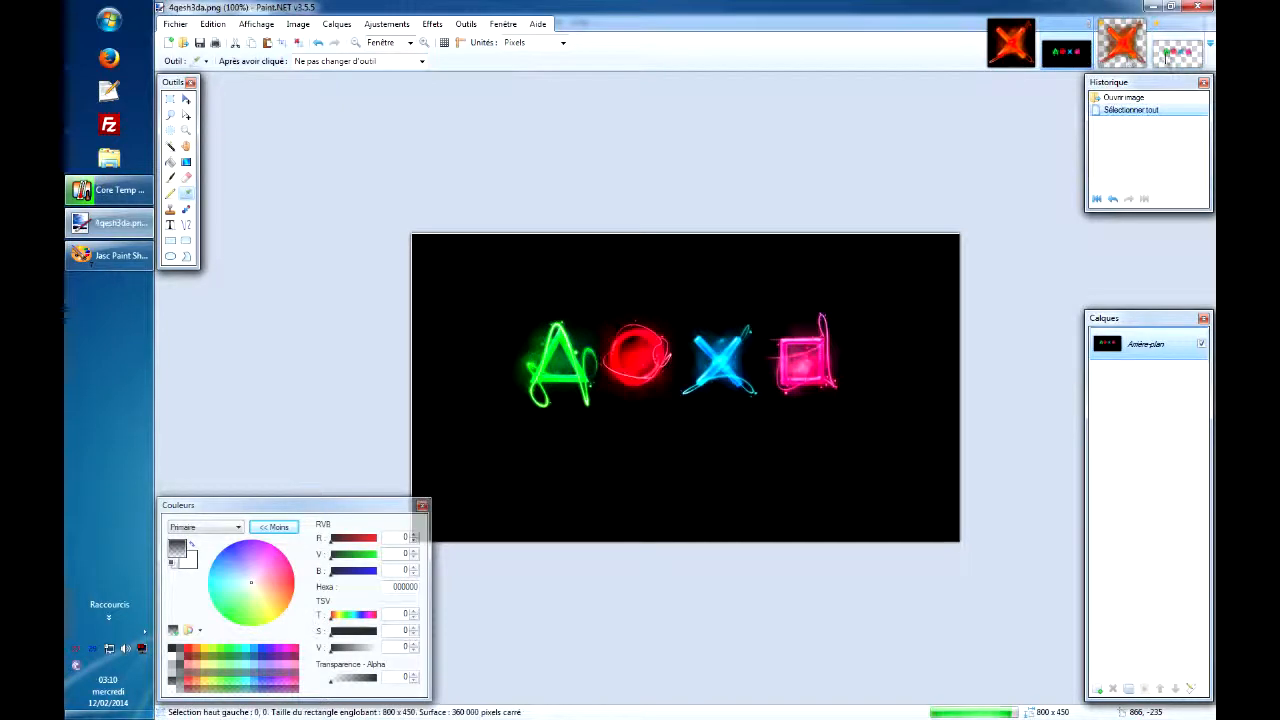
left_click(1166, 58)
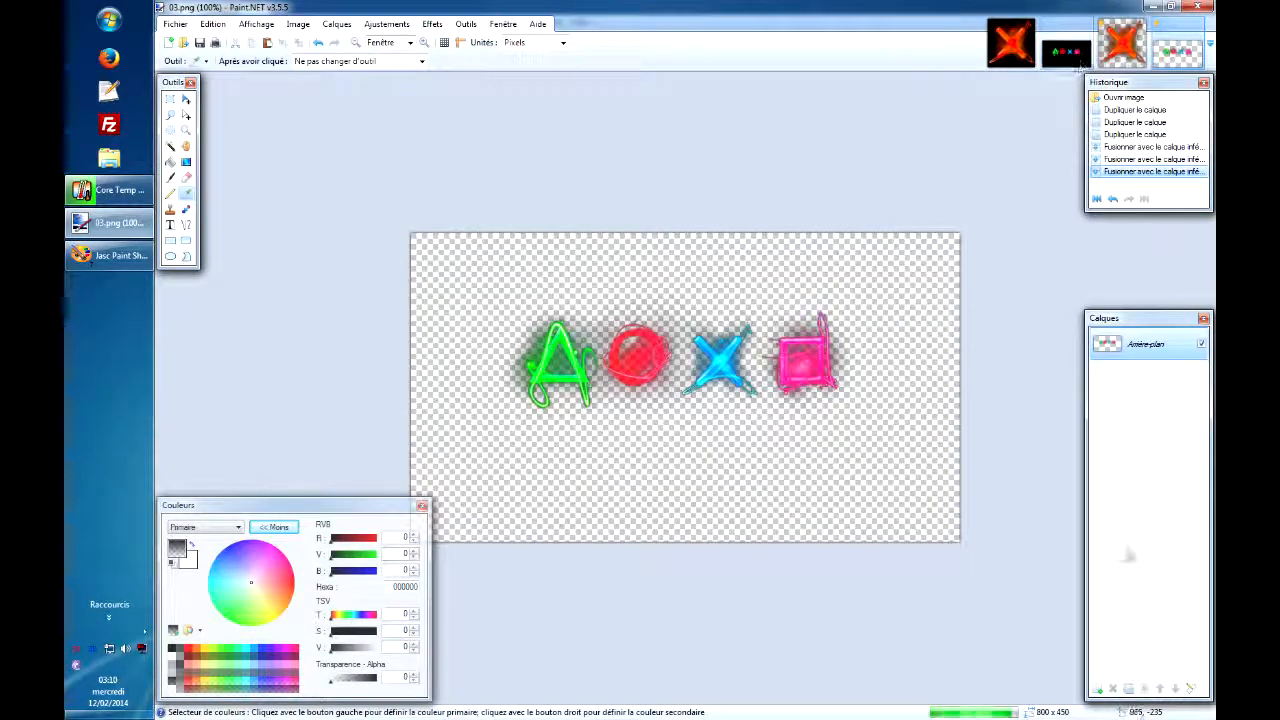
- Duplicate the lettering layer in 03.png and clear the contents of the lower copy
left_click(1130, 690)
left_click(1127, 368)
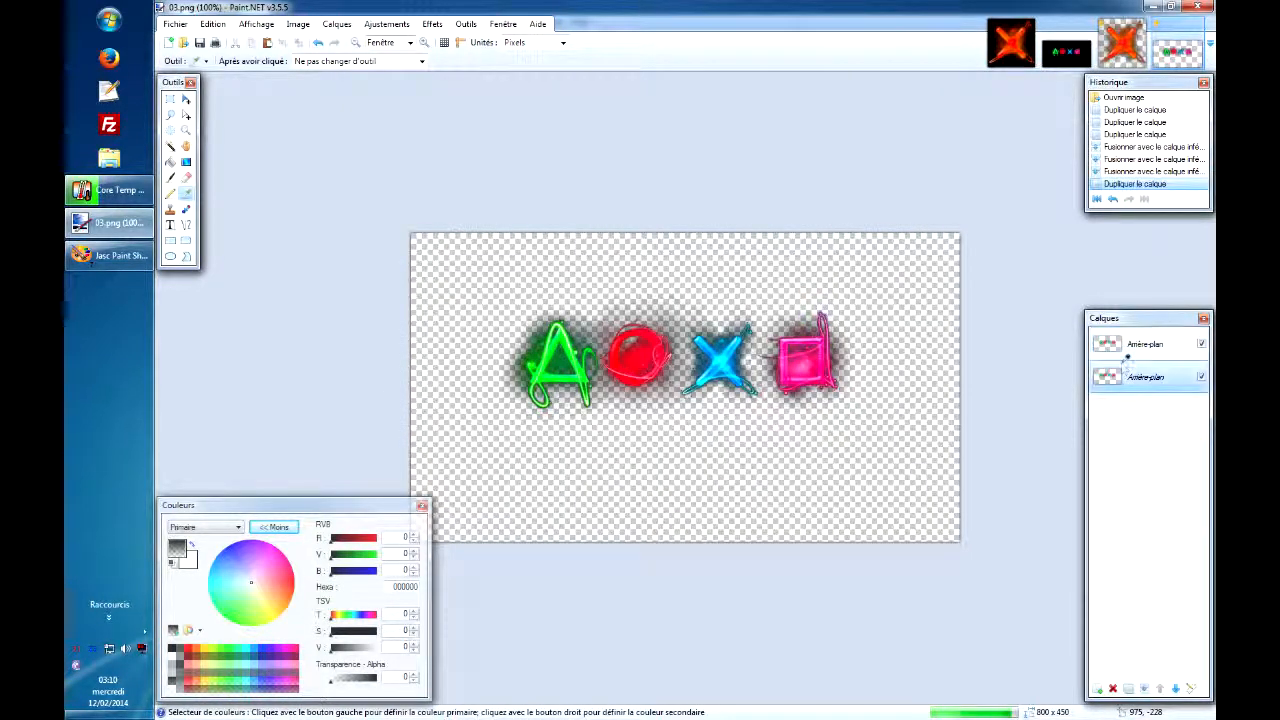
key("ctrl+a")
- Set the Paint Bucket to opaque red FF0000 at 0% tolerance and try filling the black background of 4qesh3da.png
left_click(1066, 60)
key("ctrl+a")
left_click(170, 162)
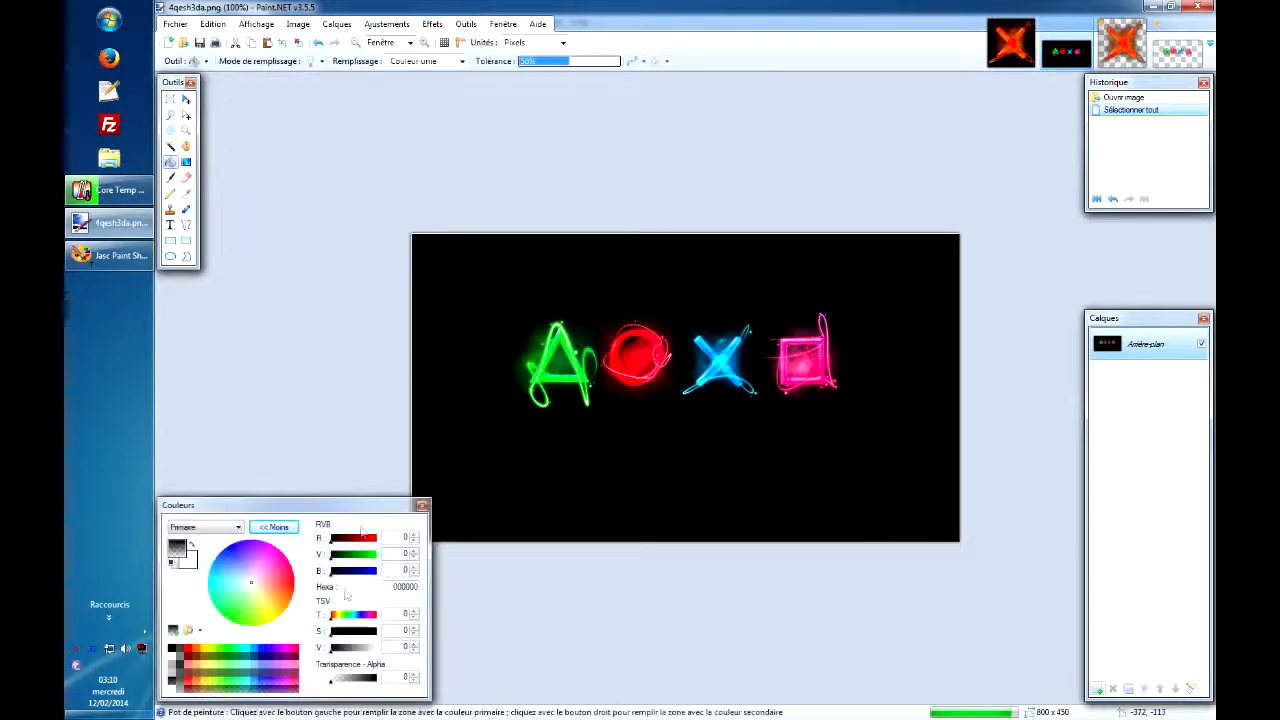
left_click_drag(364, 538, 403, 542)
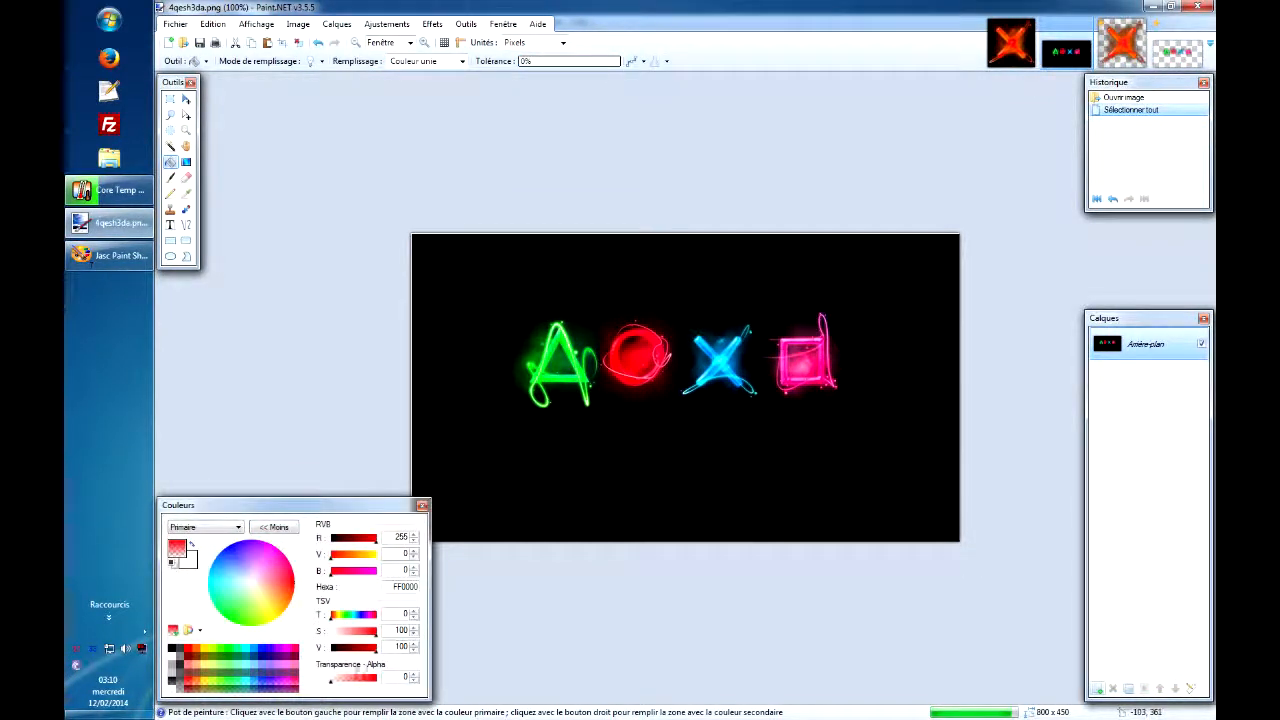
left_click(784, 469)
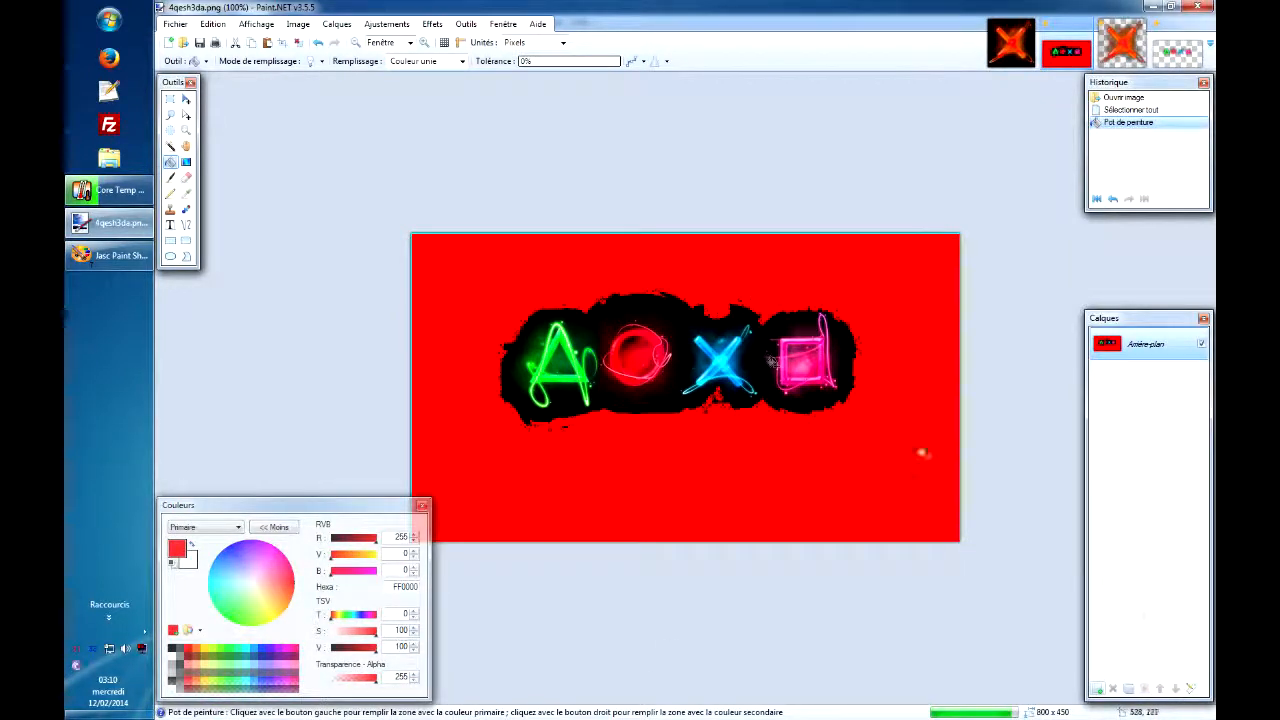
key("ctrl+z")
- Duplicate the layer in 4qesh3da.png, clear the lower copy and fill it with red
key("ctrl+shift+d")
key("ctrl+a")
key("Delete")
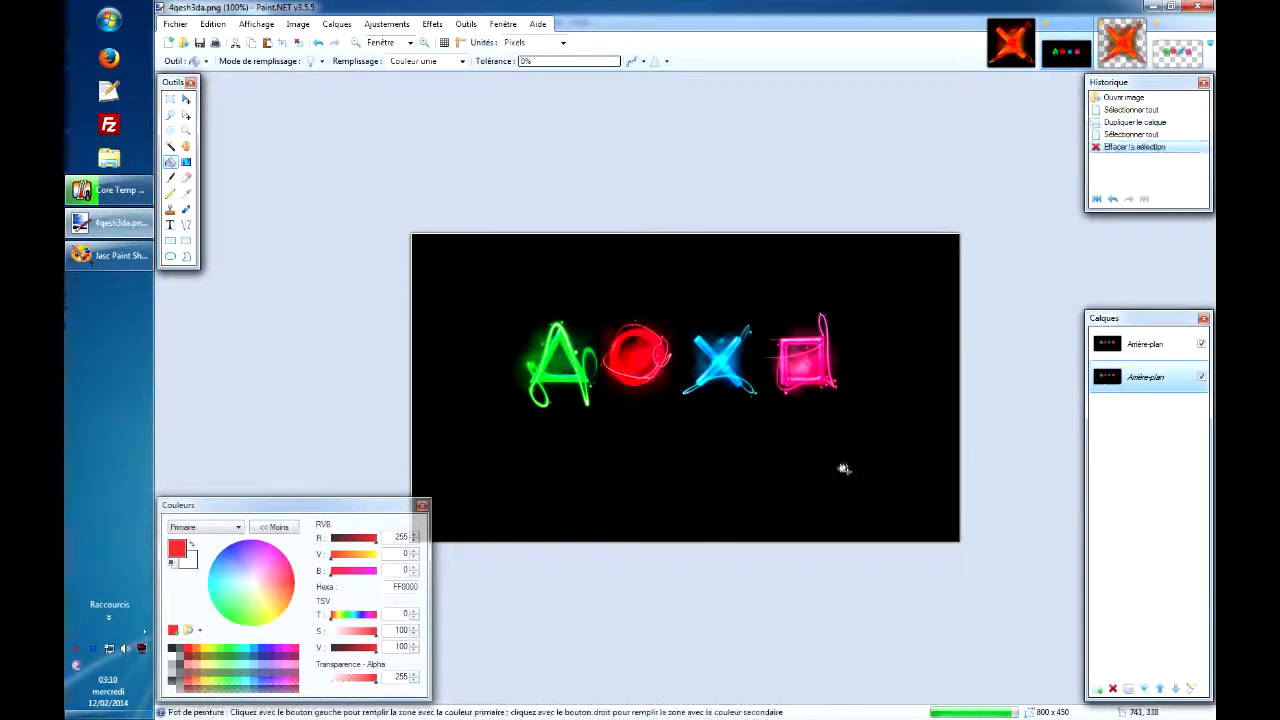
left_click(843, 469)
- Try the Additif blend mode on the upper lettering layer over the red fill
key("F4")
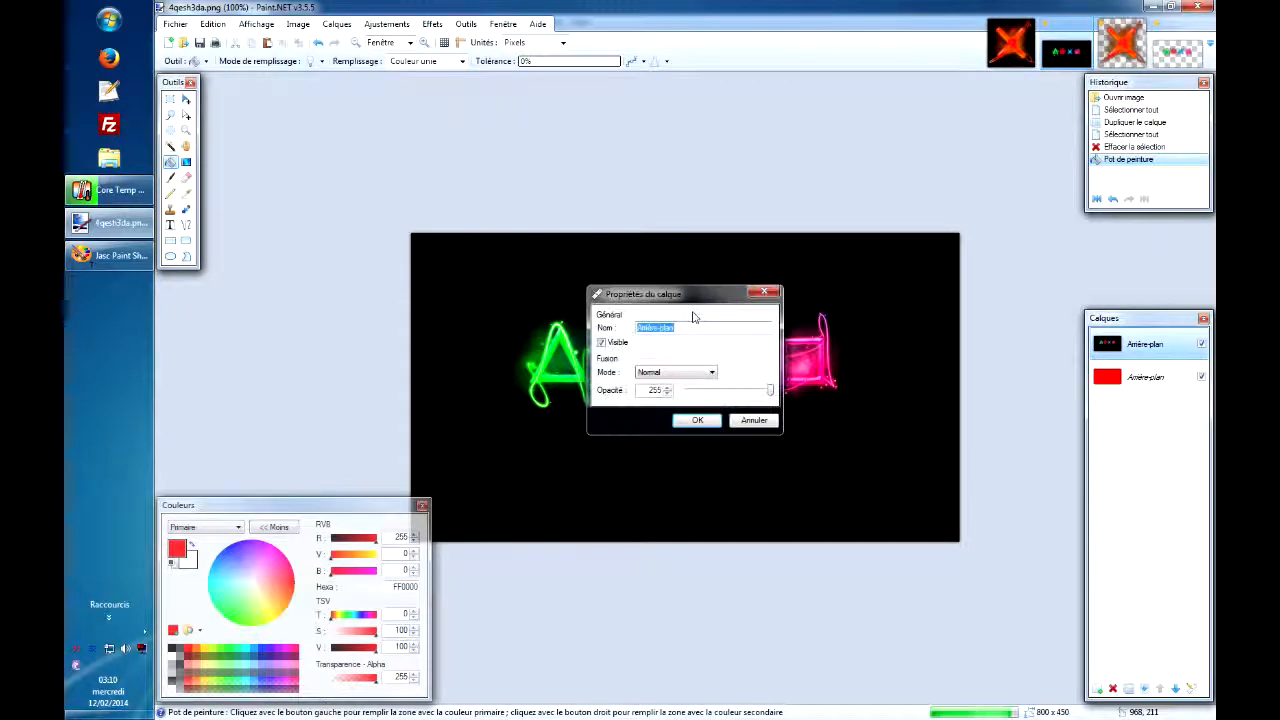
left_click_drag(690, 292, 850, 277)
left_click(833, 355)
scroll(833, 355, "down", 1)
scroll(833, 355, "down", 1)
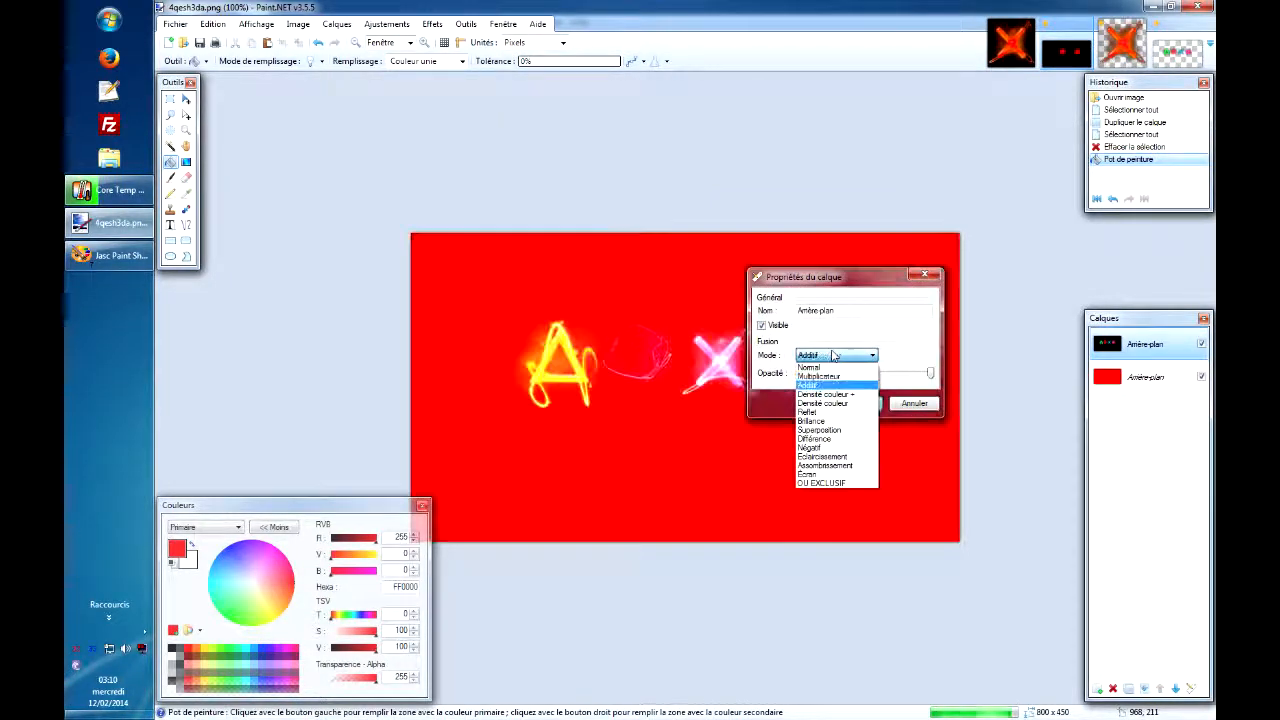
left_click(833, 355)
left_click_drag(852, 286, 956, 200)
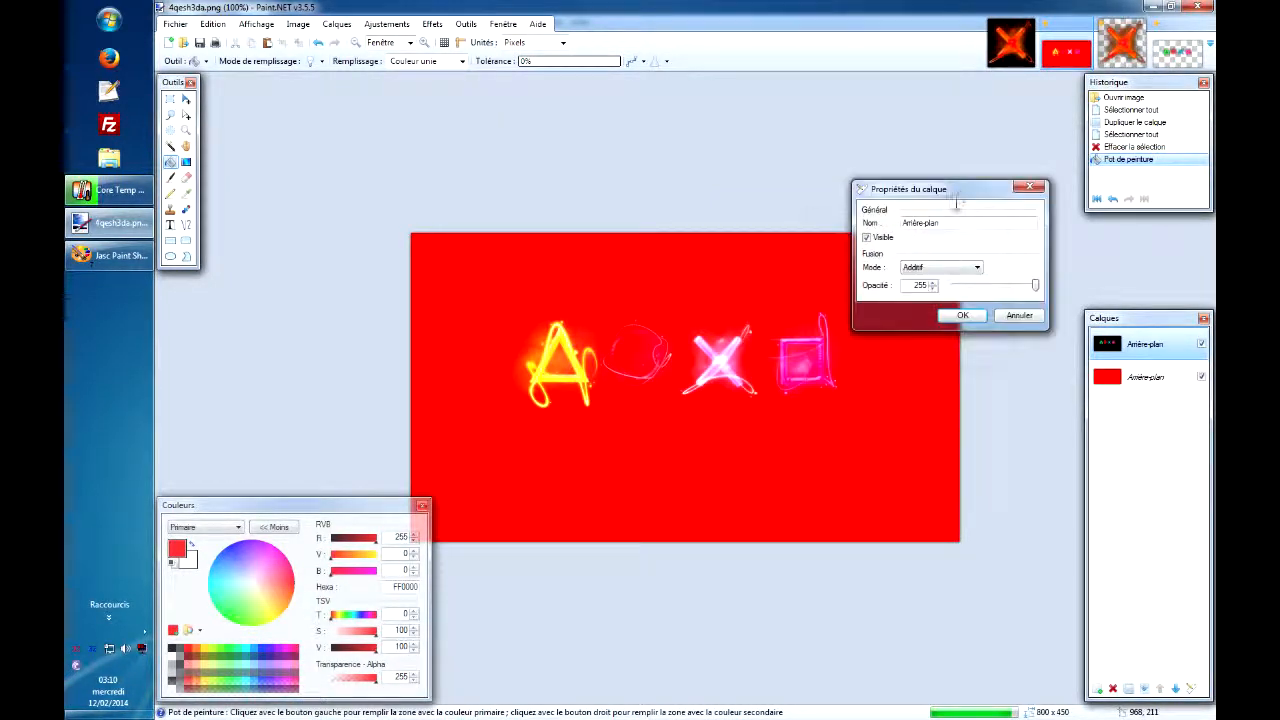
- Preview further blend modes such as Assombrissement on the upper lettering layer, then discard the layer property changes
left_click(956, 272)
scroll(956, 276, "down", 6)
scroll(956, 276, "down", 3)
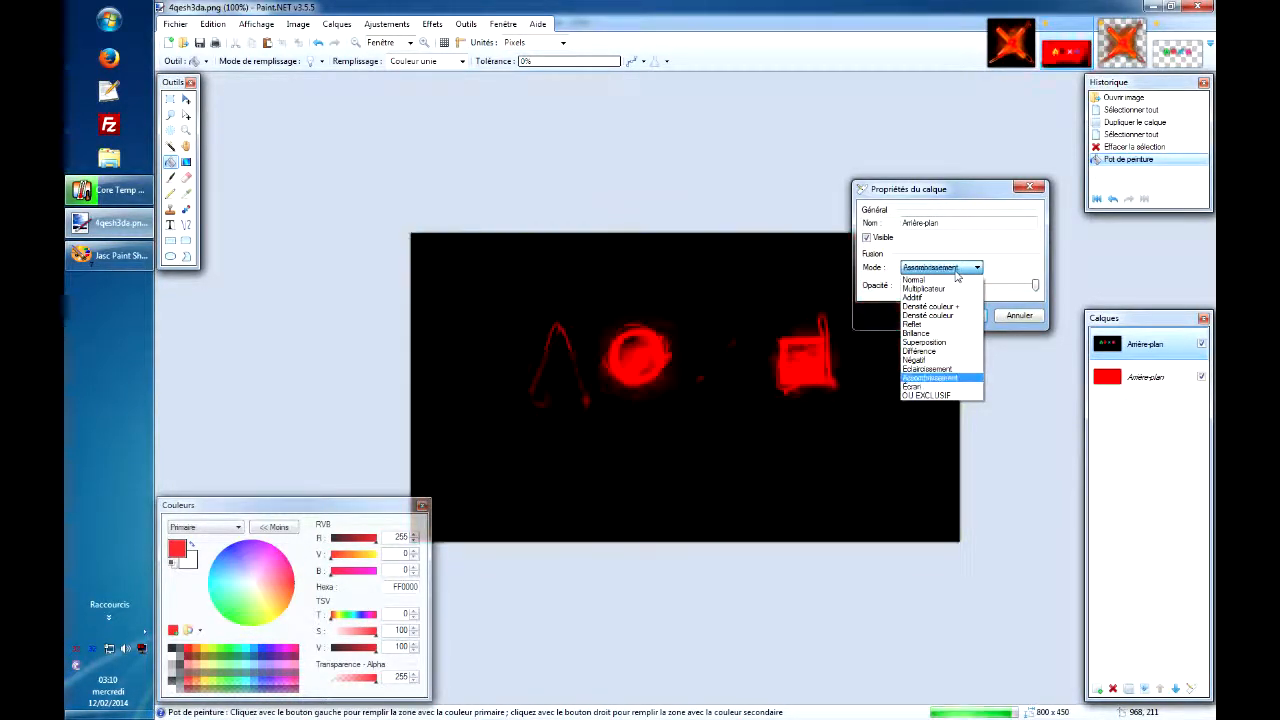
scroll(956, 276, "up", 4)
left_click(956, 268)
left_click(1020, 315)
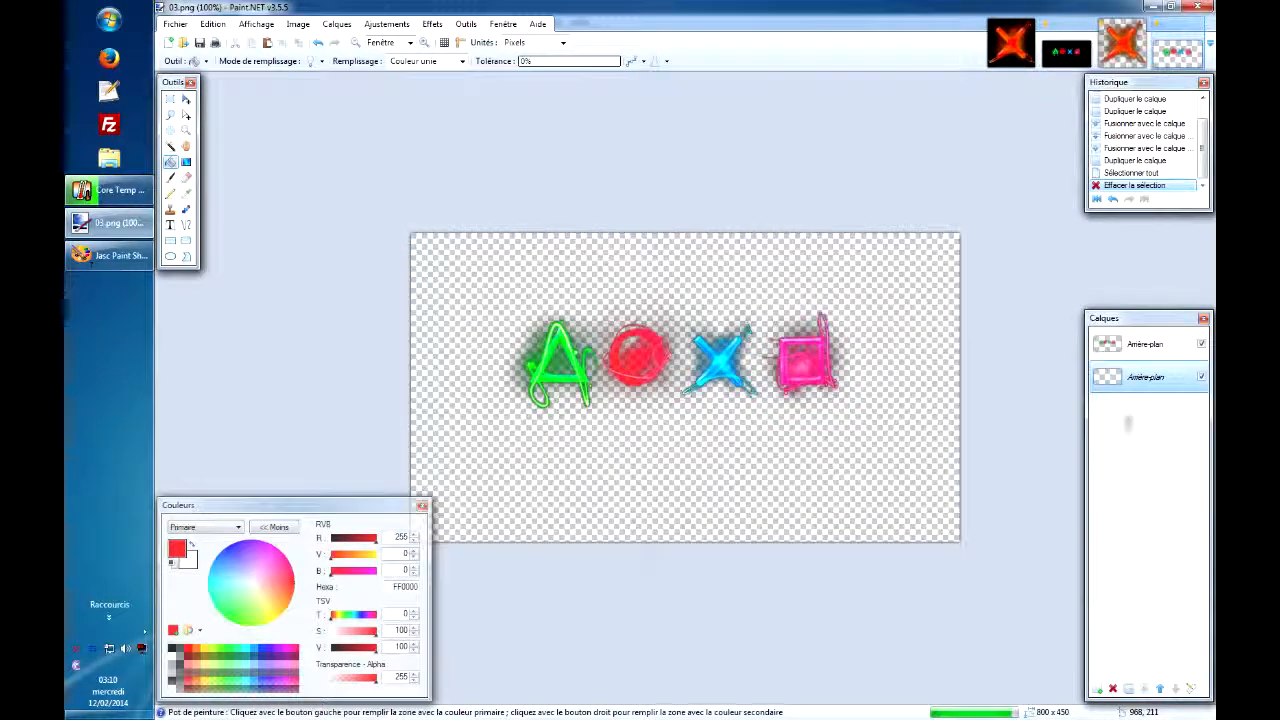
- Fill the empty lower layer of 03.png with red and compare the result with 4qesh3da.png
left_click(937, 236)
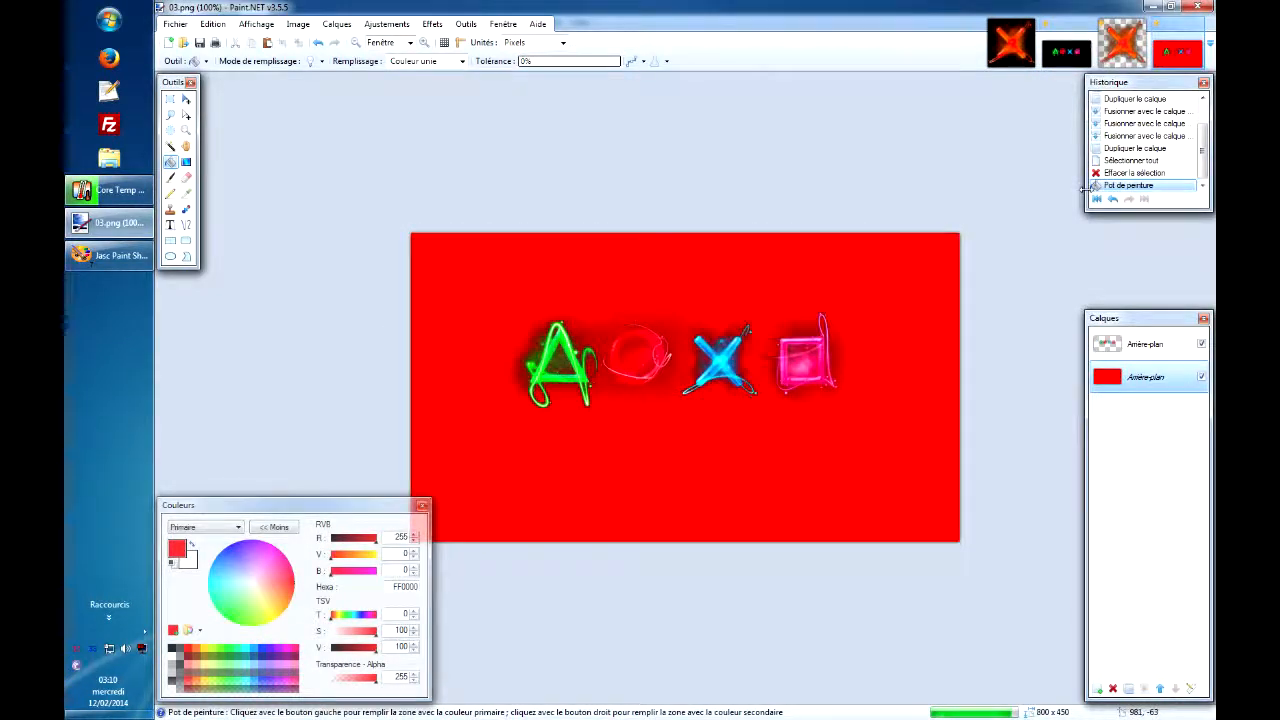
left_click(1067, 56)
left_click(1176, 54)
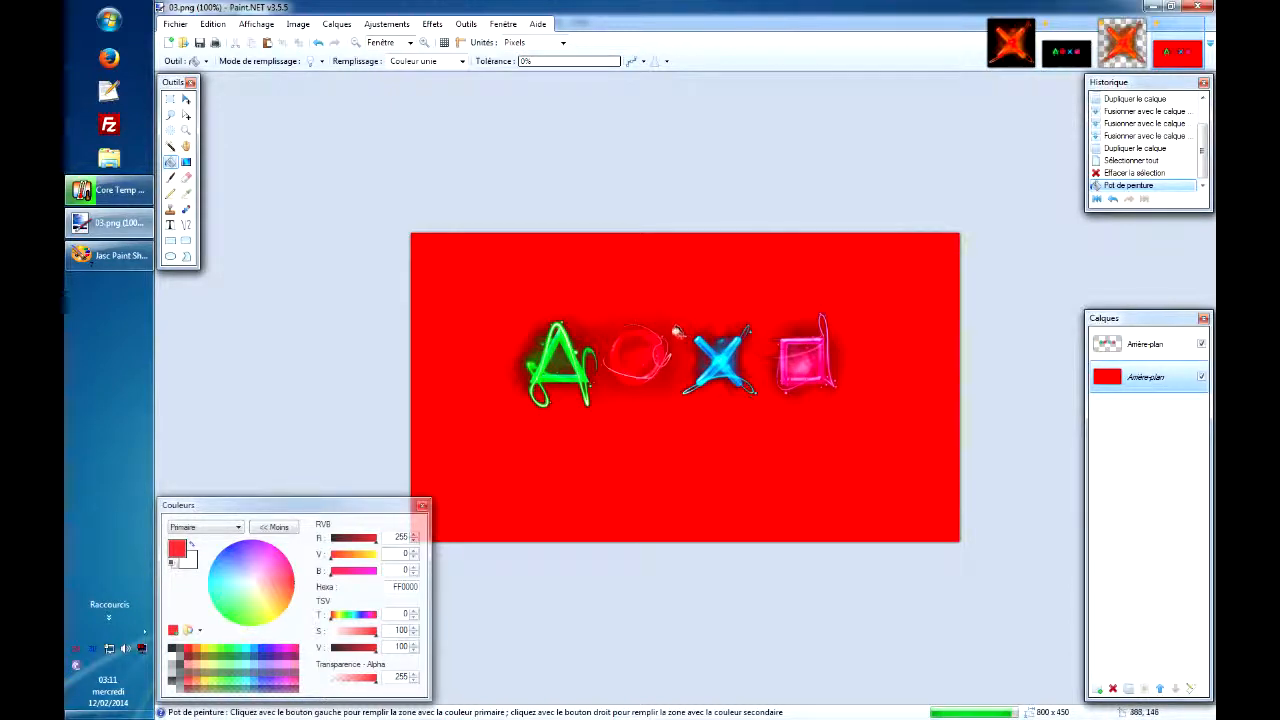
- Clear the orange cross from 01.png and fill the whole canvas with red
left_click(1122, 43)
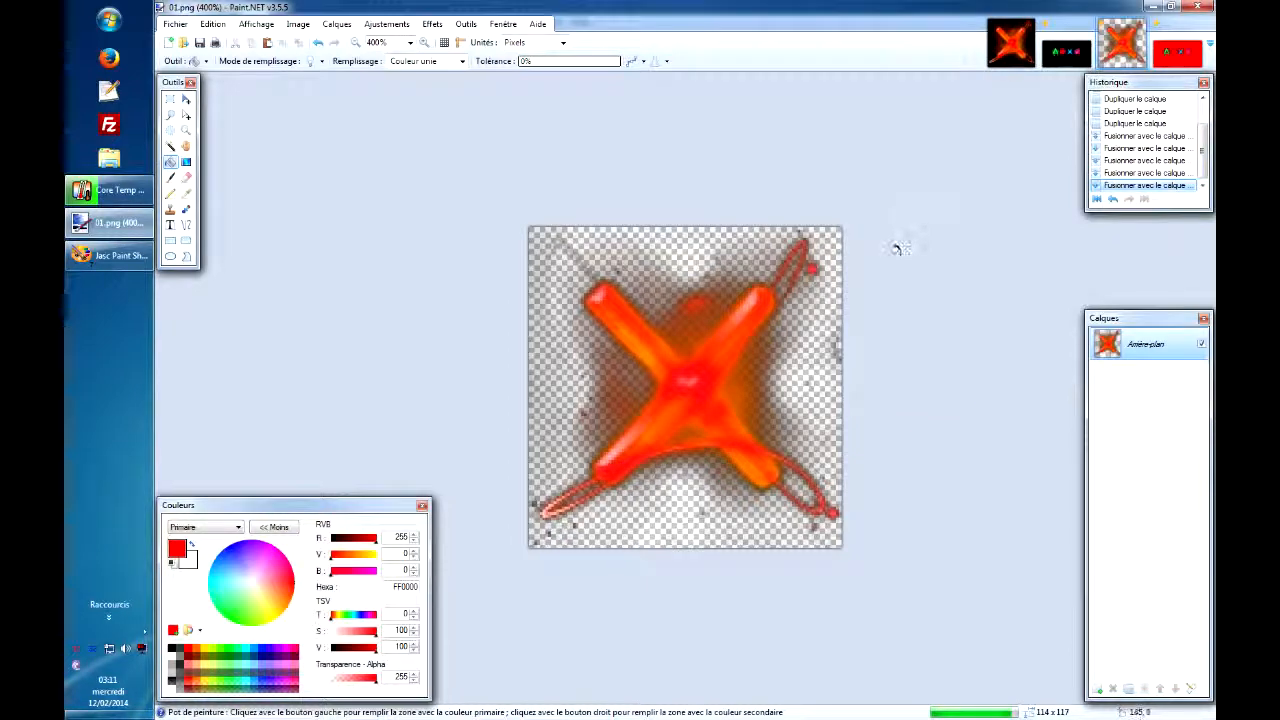
left_click(1172, 55)
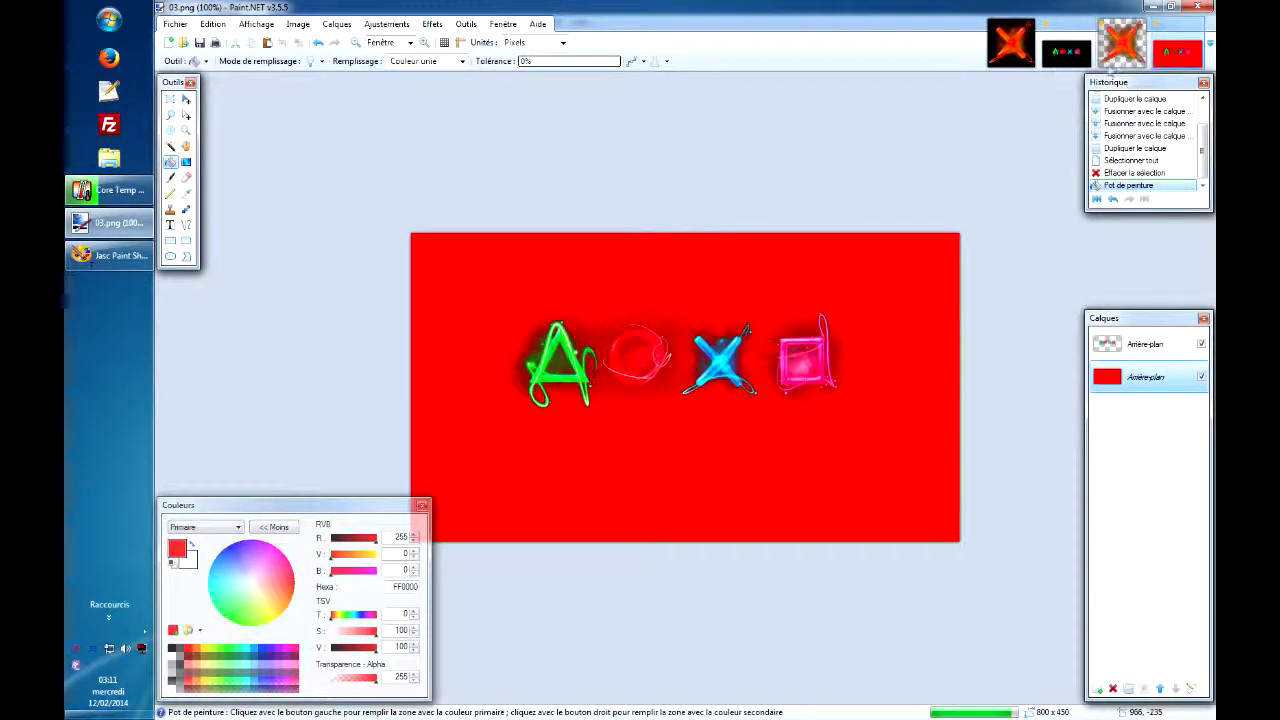
left_click(1122, 43)
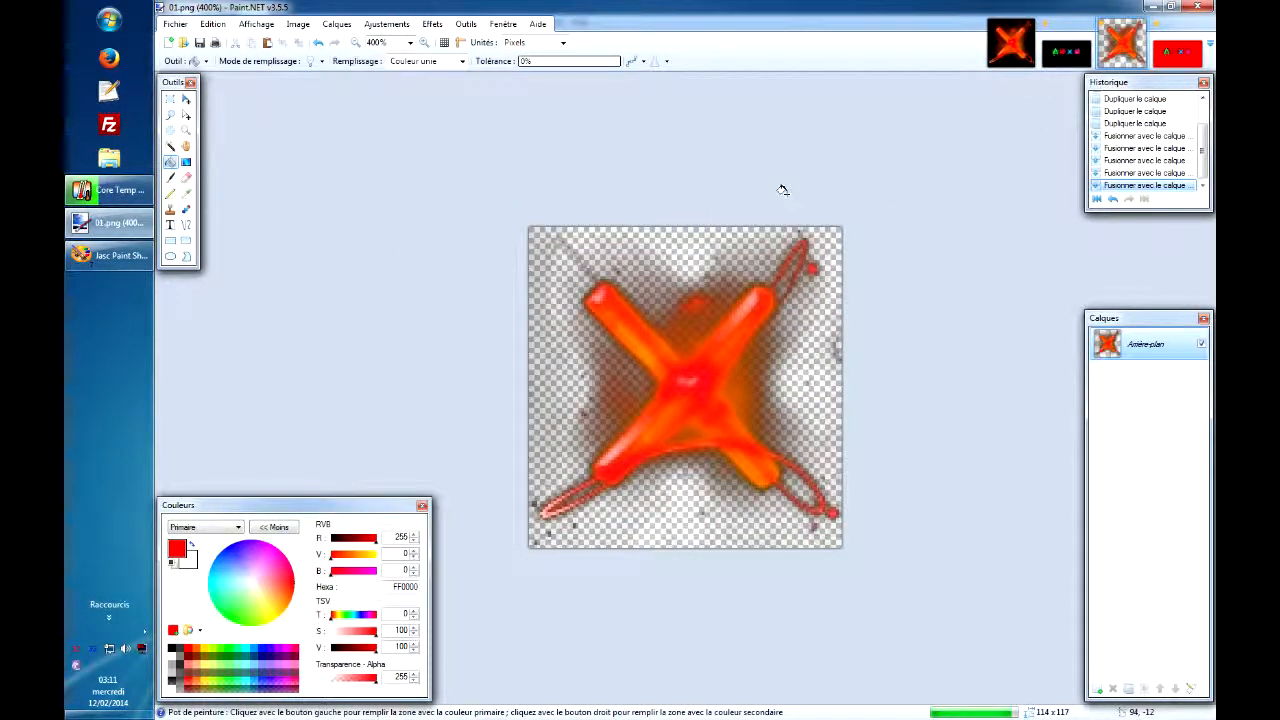
key("ctrl+a")
key("Delete")
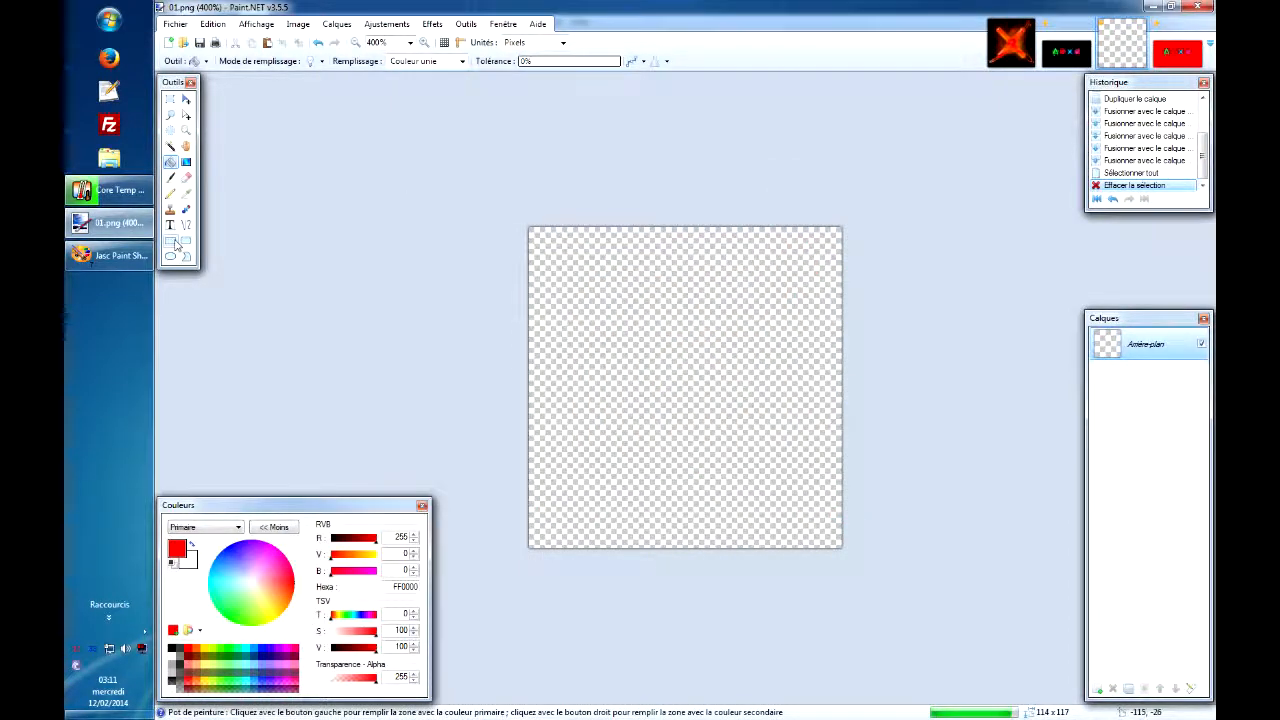
left_click(172, 241)
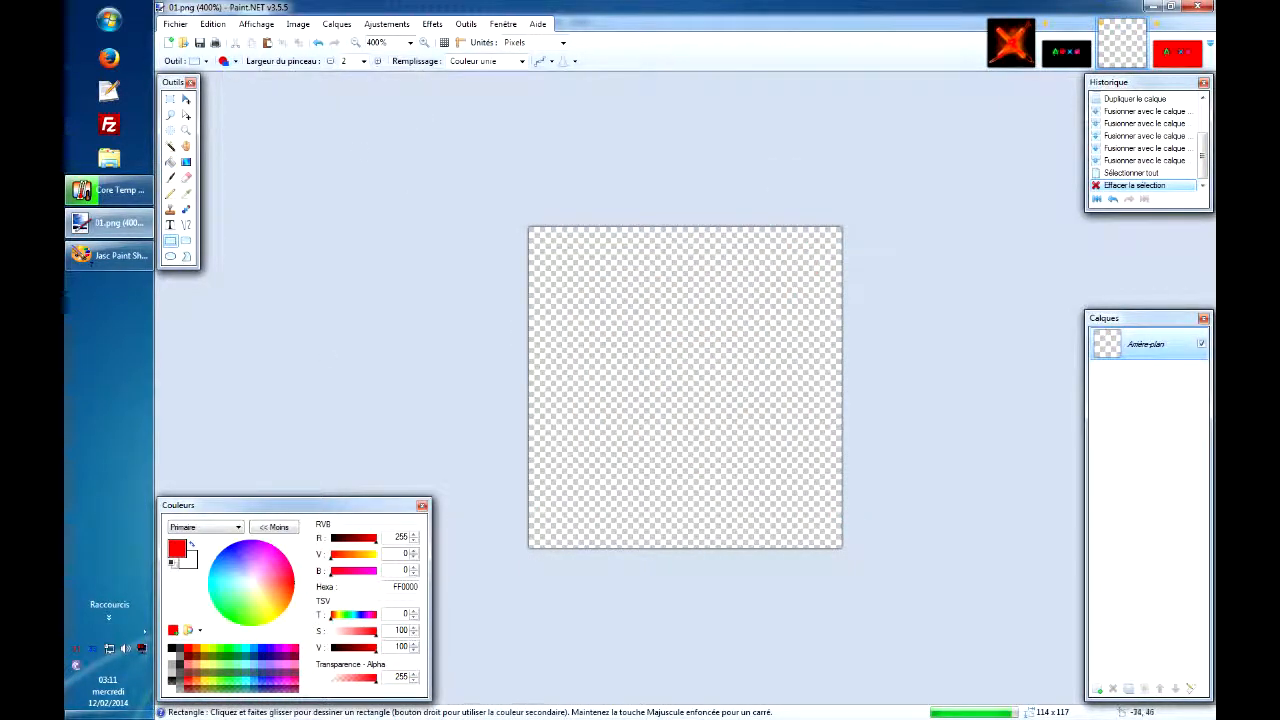
left_click(170, 161)
left_click(663, 382)
- Draw three overlapping filled yellow FFFF00 rectangles stepping diagonally down across the red canvas
left_click(170, 241)
left_click(273, 620)
left_click_drag(584, 265, 663, 348)
left_click_drag(698, 411, 792, 520)
left_click_drag(622, 317, 721, 423)
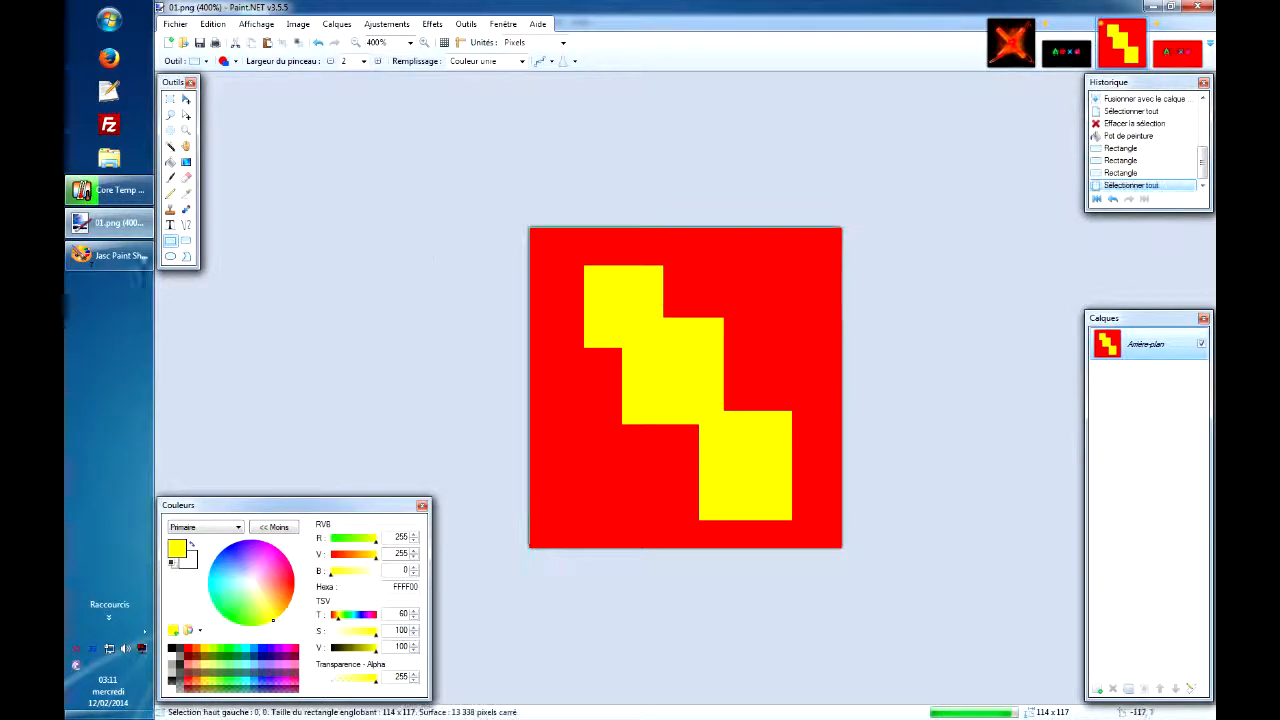
- Switch to Paint Shop Pro and close the leftover lettering images
left_click(110, 255)
left_click(793, 316)
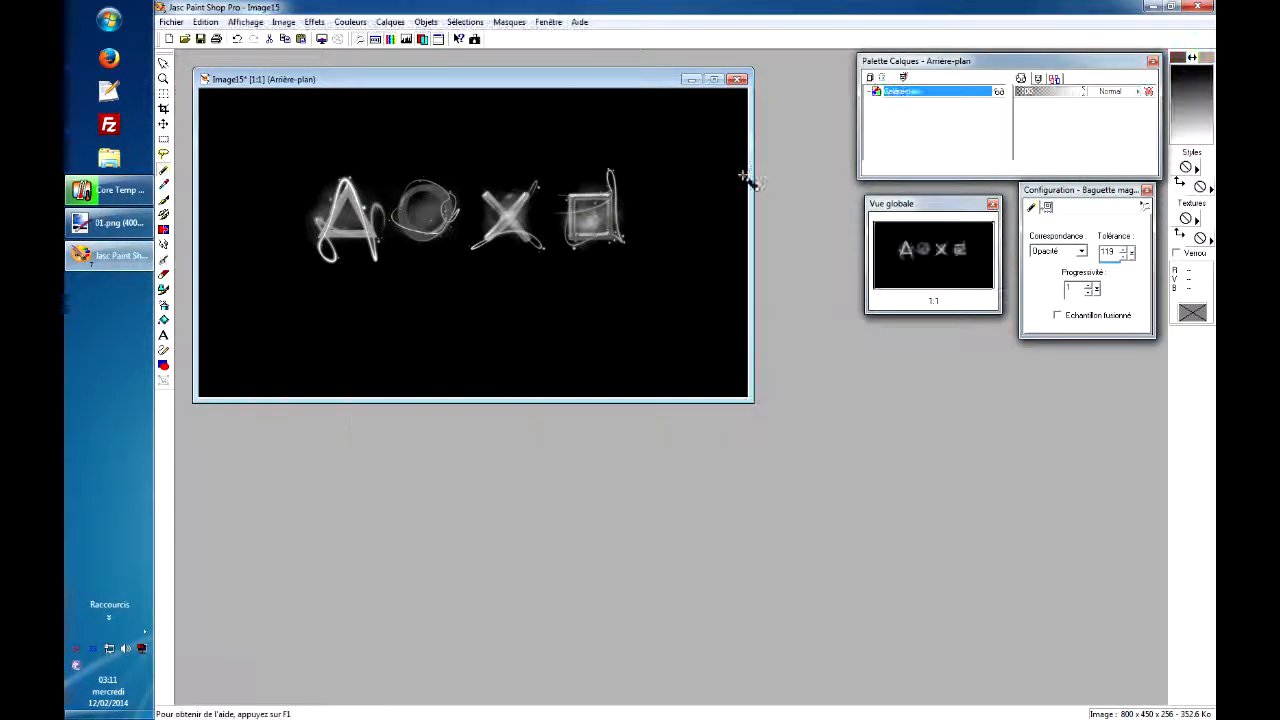
left_click(737, 80)
- Paste the red and yellow test image twice as new images, moving the first window below the second
right_click(423, 114)
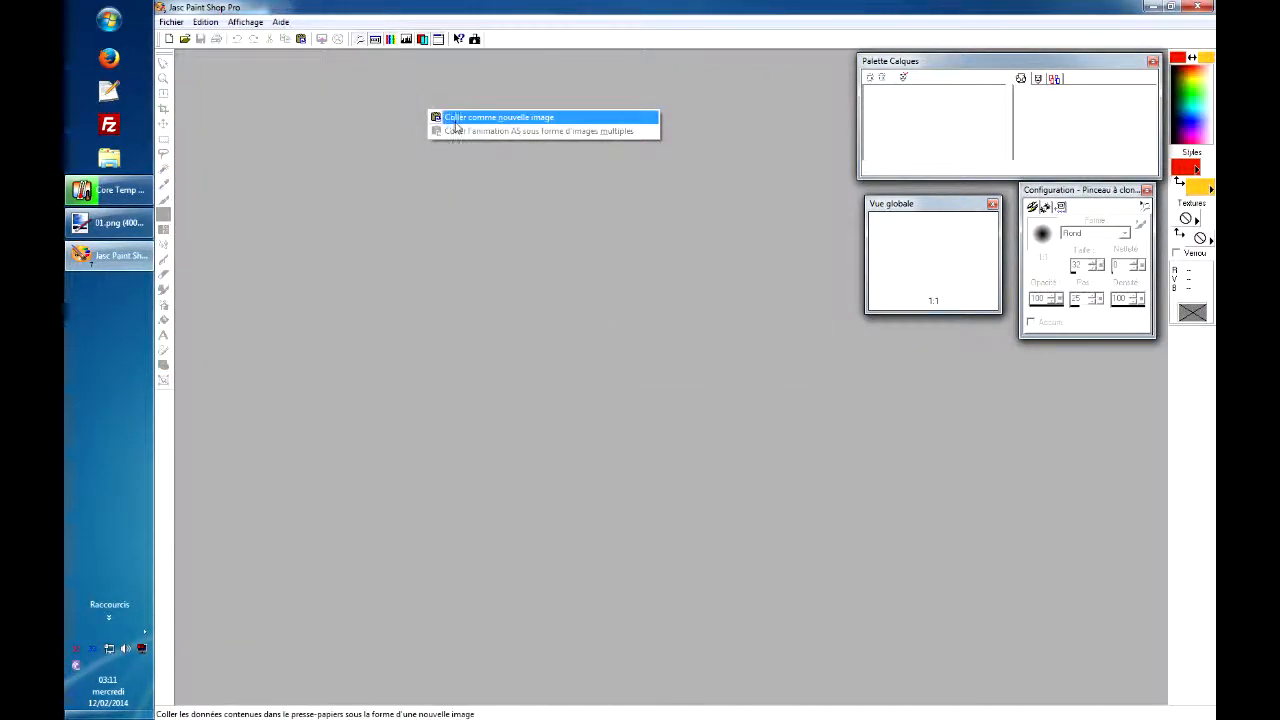
left_click(440, 118)
left_click_drag(294, 187, 536, 294)
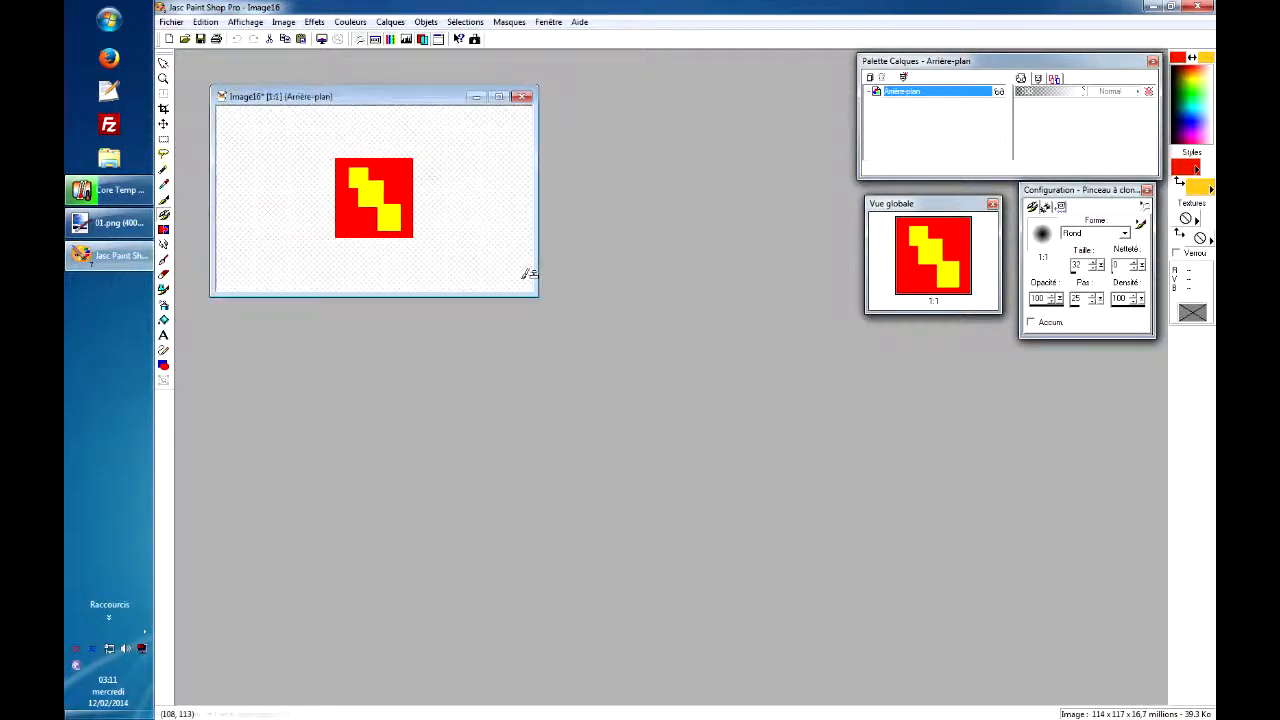
left_click_drag(350, 105, 371, 306)
right_click(330, 130)
left_click(365, 138)
- Convert Image17 to greyscale and use it to add a mask to the coloured Image16, based on Luminosité d'origine
left_click(390, 21)
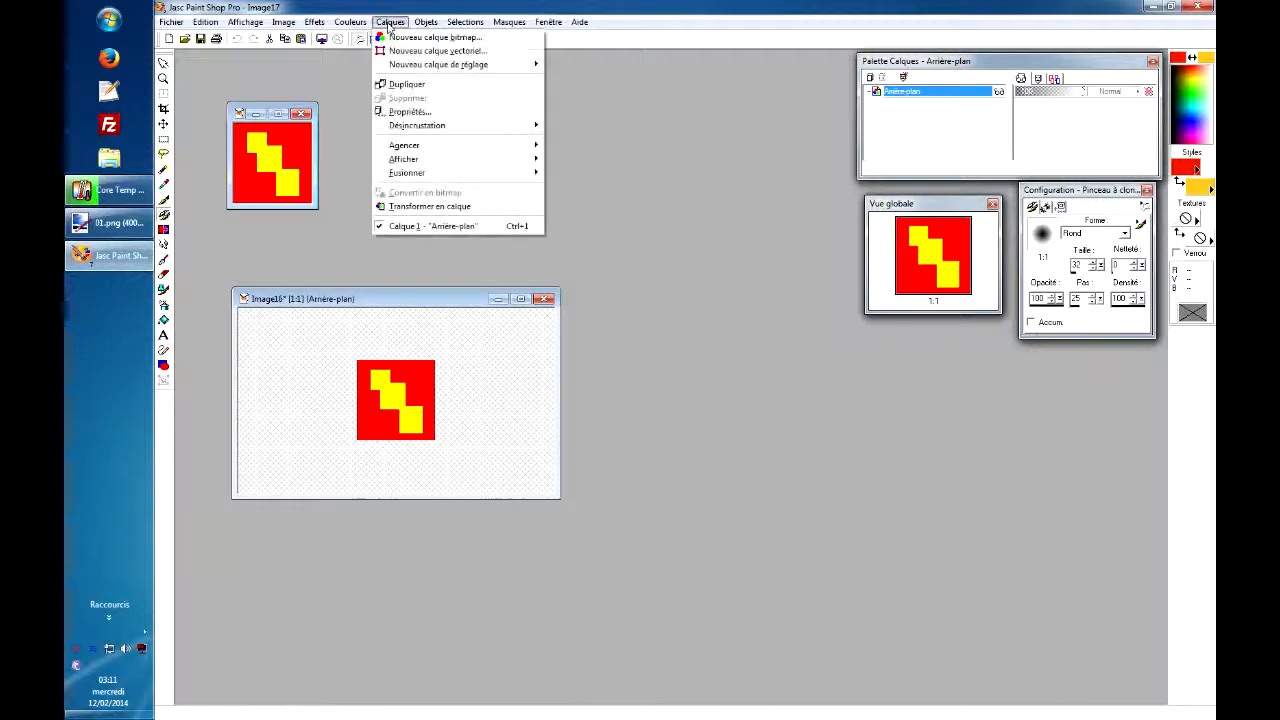
left_click(345, 66)
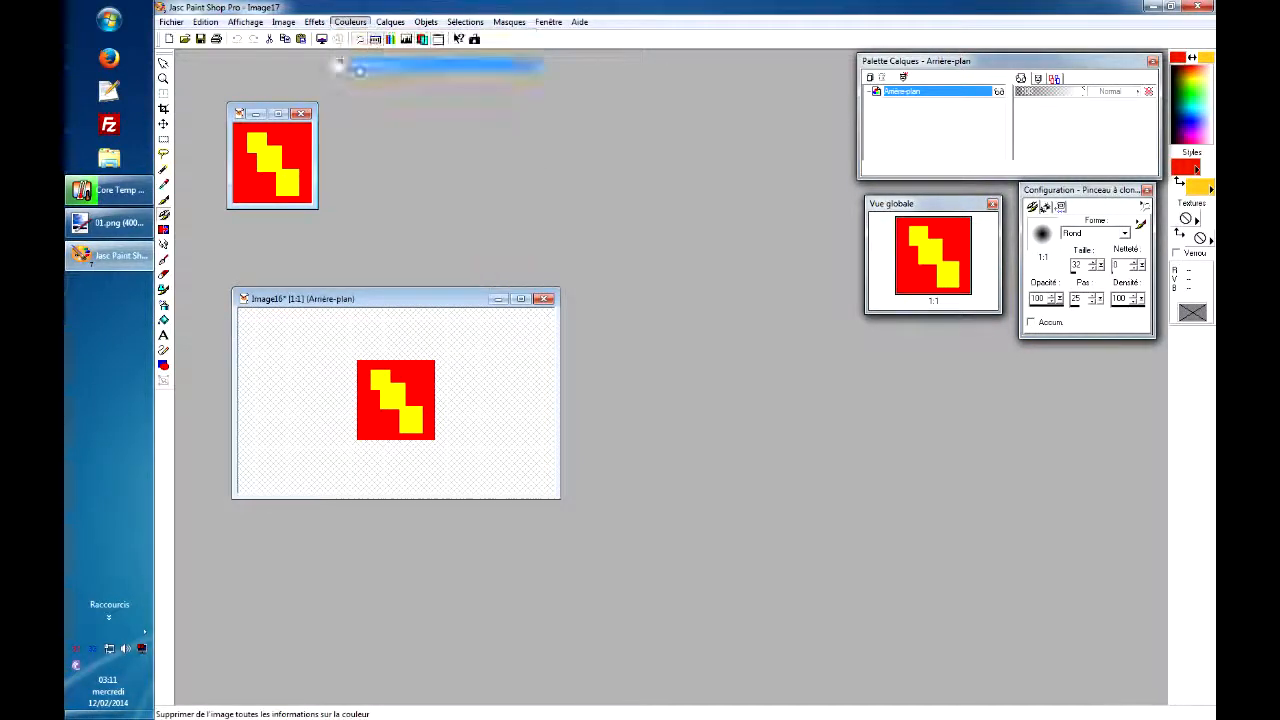
left_click_drag(454, 298, 462, 299)
left_click(480, 22)
mouse_move(509, 22)
mouse_move(560, 37)
left_click(733, 103)
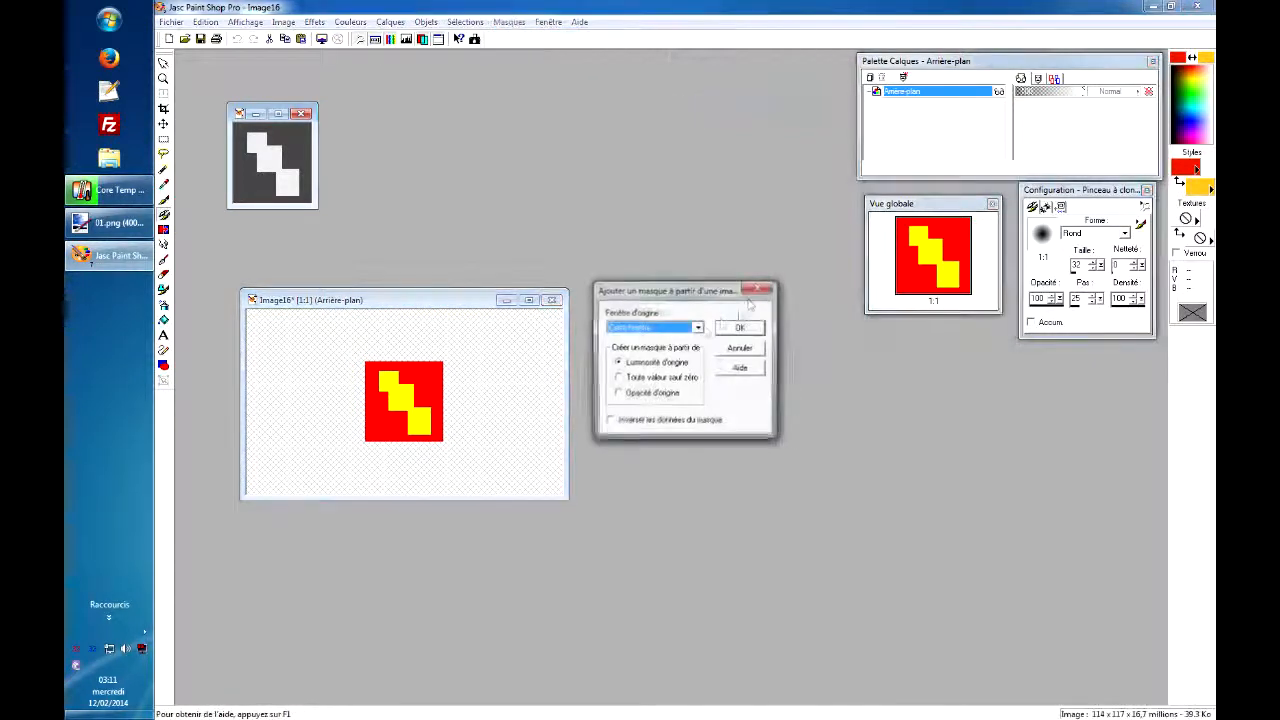
left_click(698, 327)
left_click(760, 328)
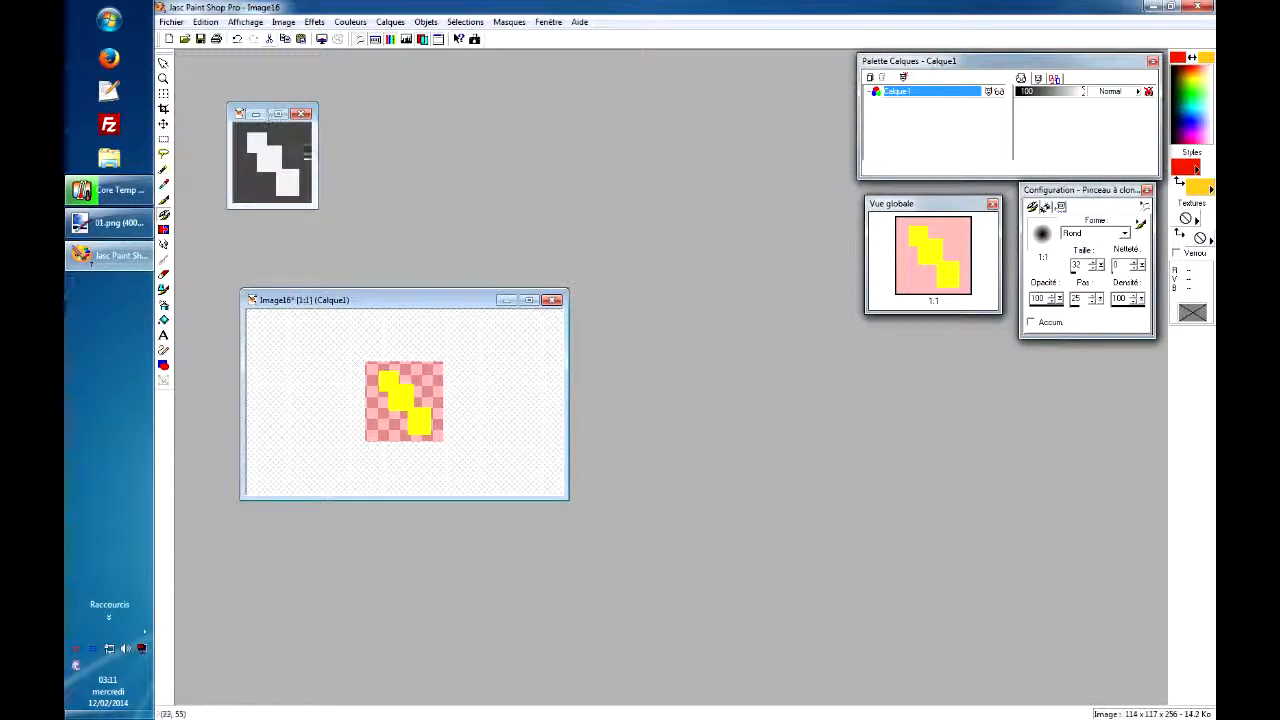
- In Paint.NET, duplicate the layer of 01.png and adjust the copy to brightness 0 and contrast 100
left_click(110, 222)
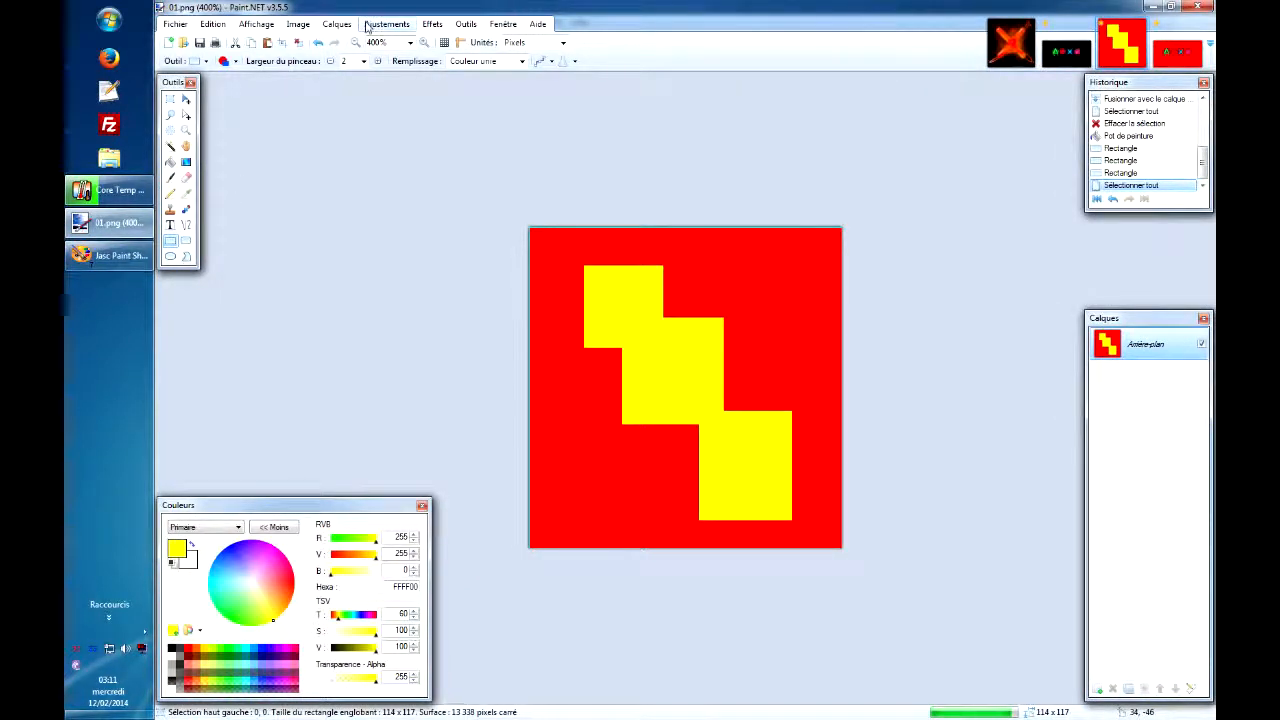
left_click(1128, 689)
left_click(386, 23)
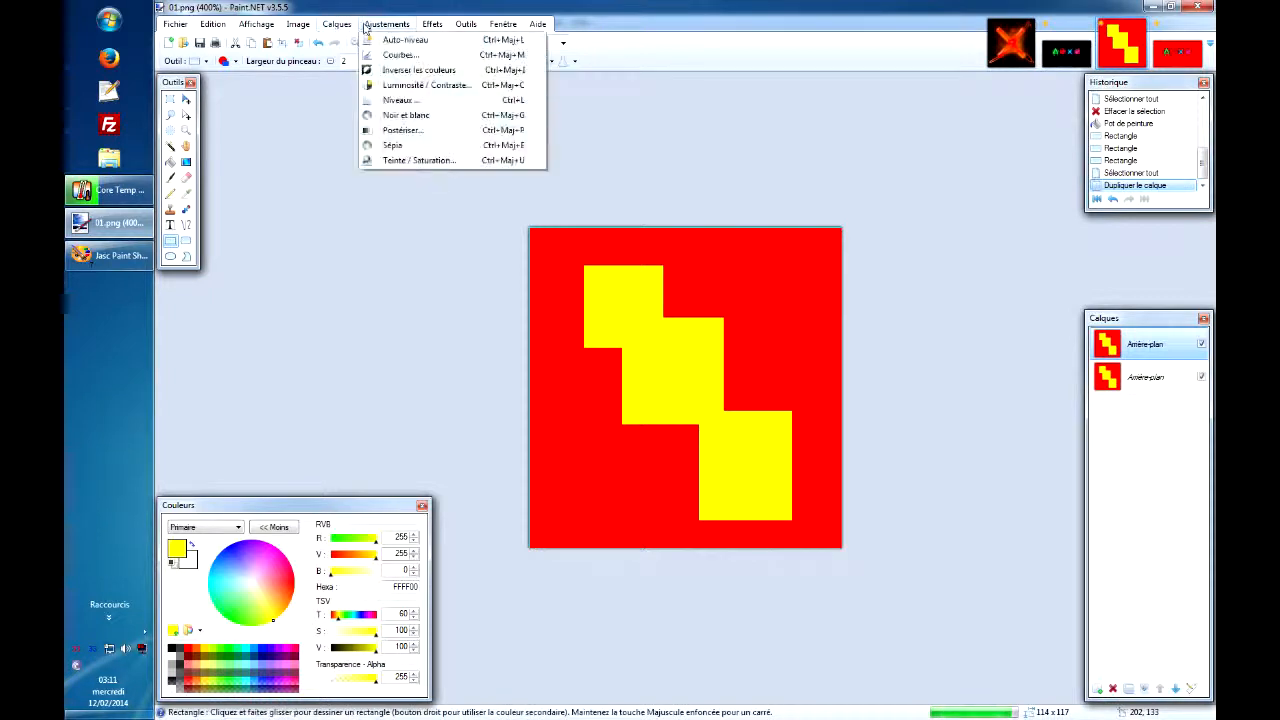
left_click(400, 84)
left_click_drag(681, 375, 726, 374)
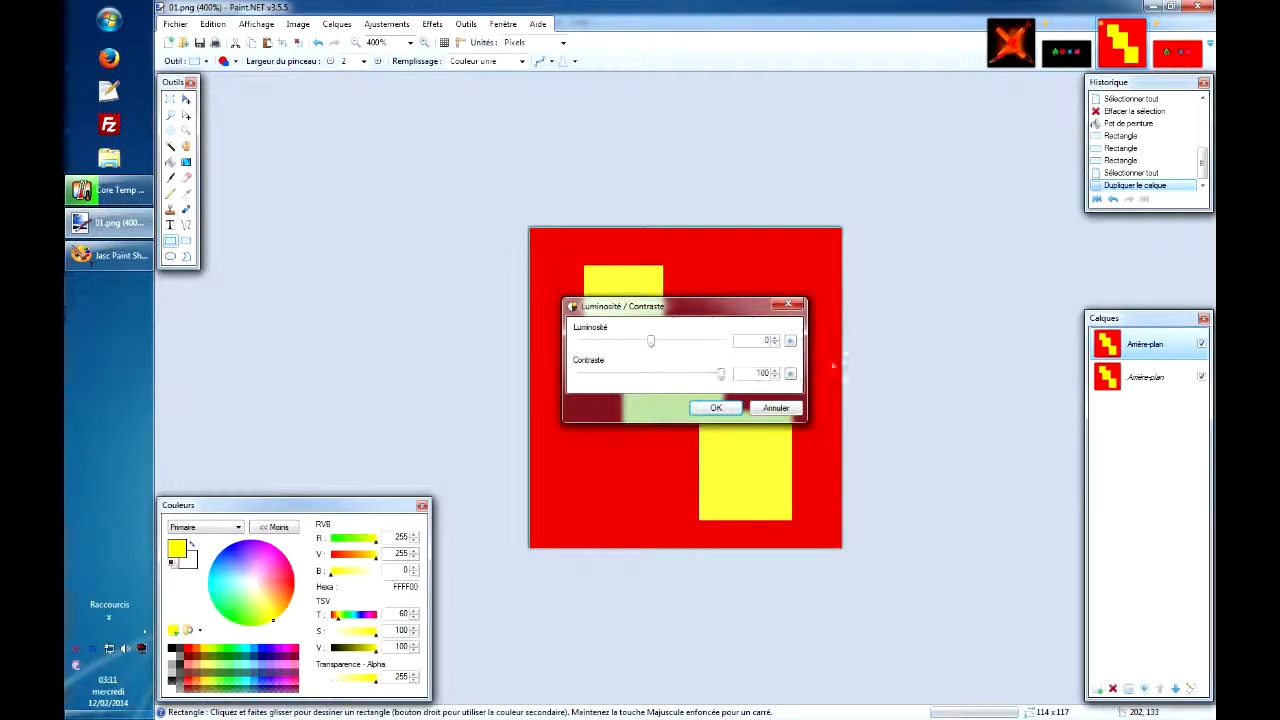
left_click_drag(654, 344, 557, 351)
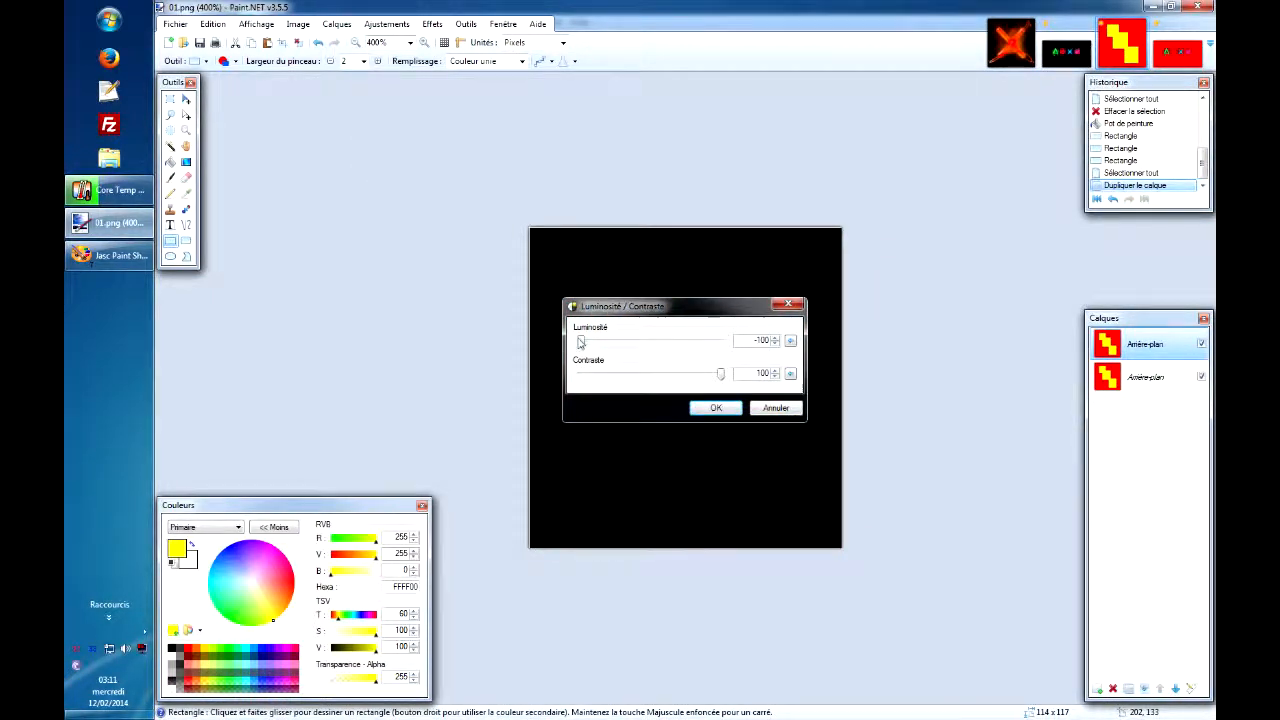
left_click(716, 408)
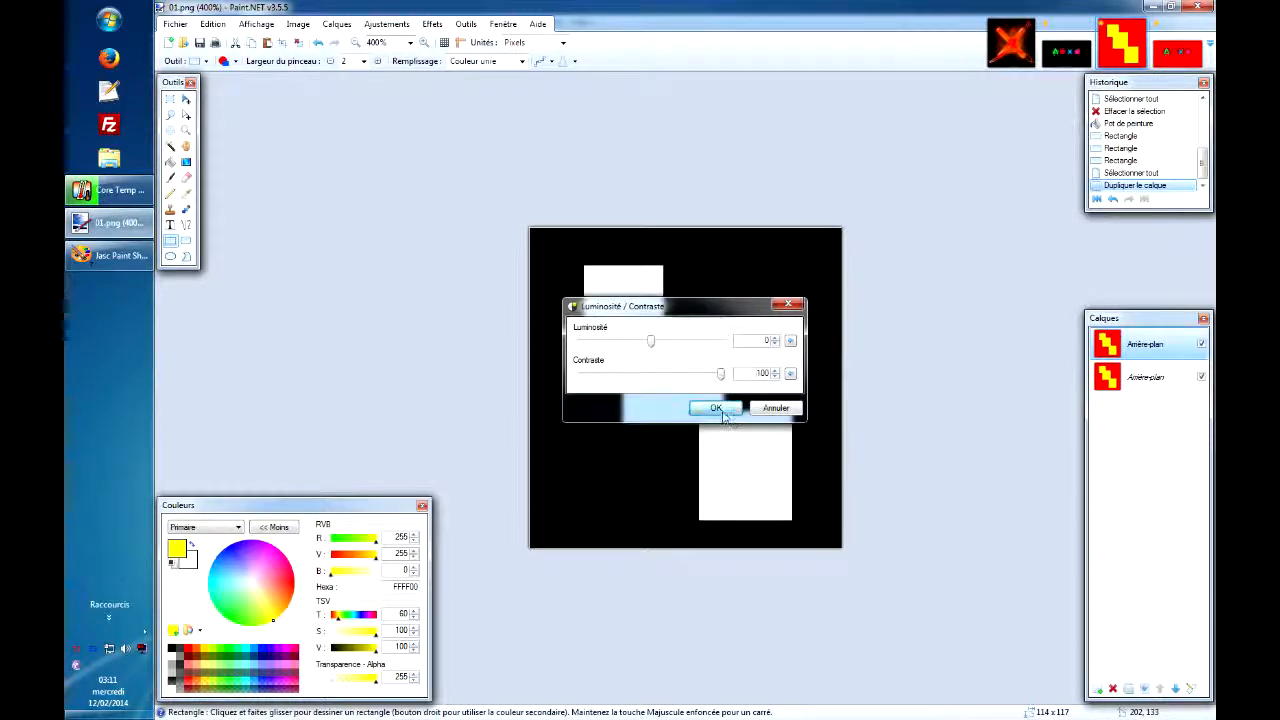
- Switch to Paint Shop Pro, paste the black-and-white test image as a new image and close greyscale Image17 without saving
left_click(110, 255)
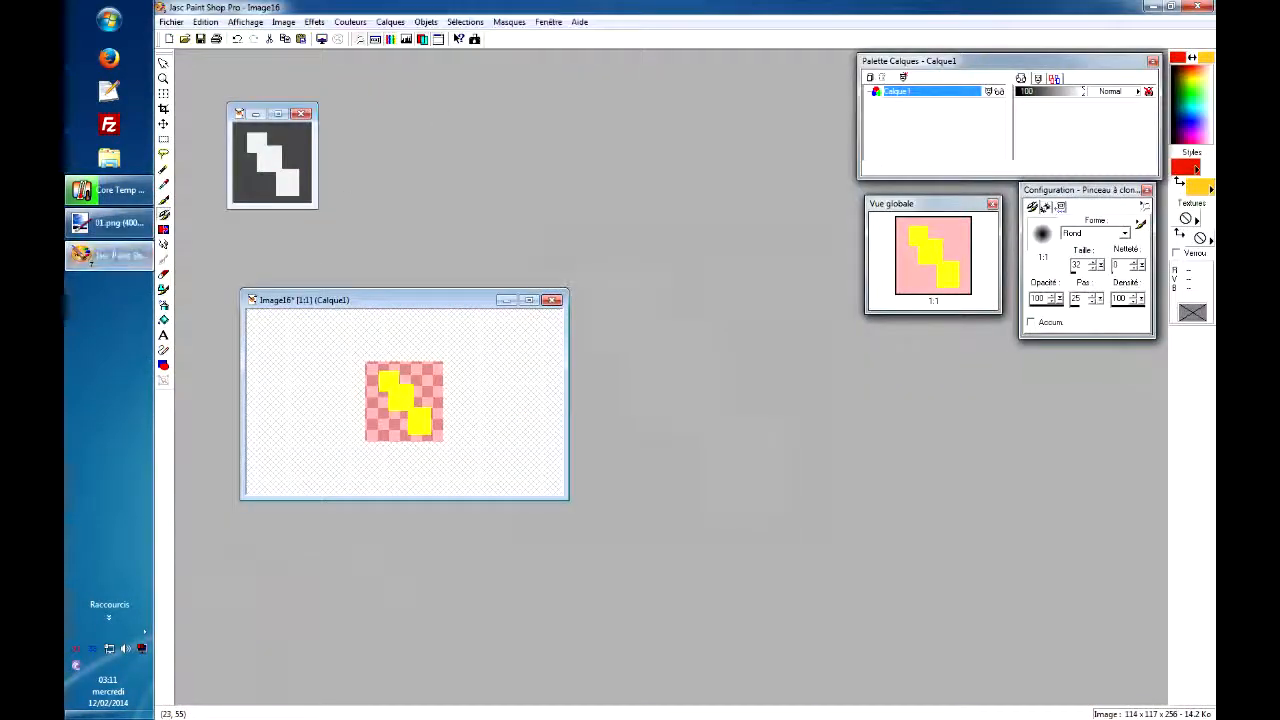
left_click_drag(314, 206, 688, 255)
left_click_drag(488, 114, 470, 95)
key("ctrl+v")
left_click(657, 93)
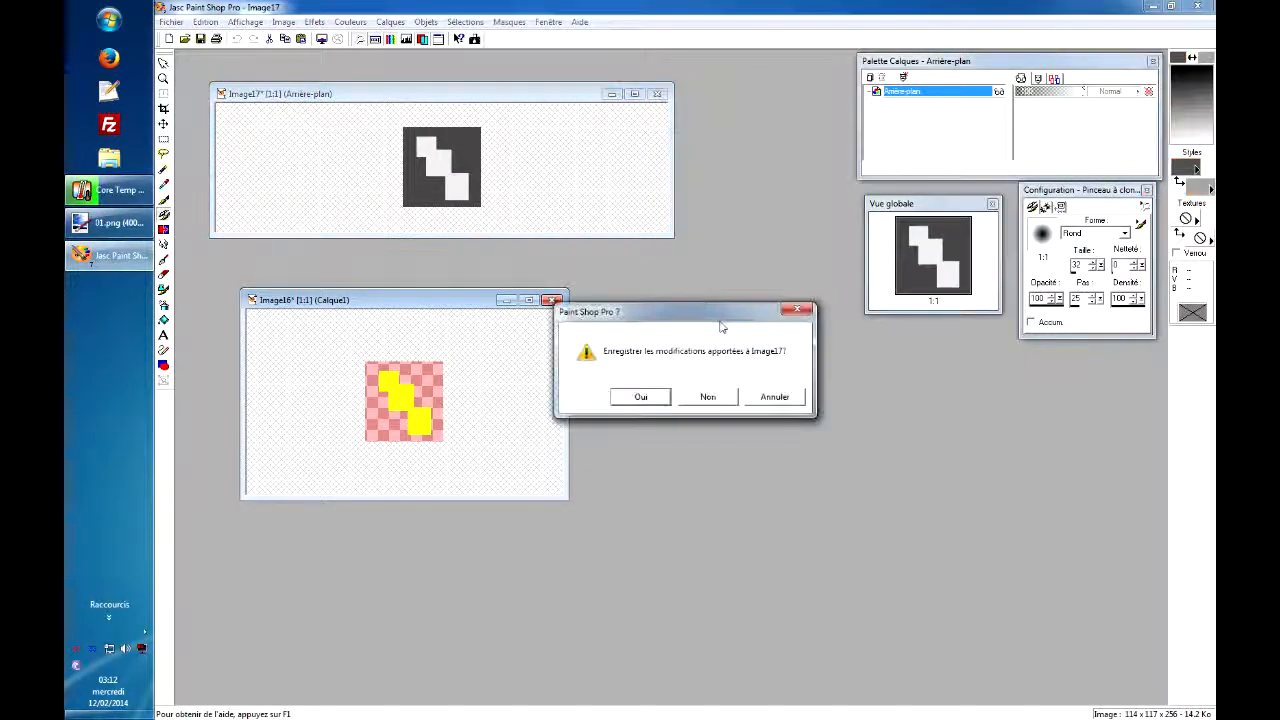
left_click(709, 394)
- Undo the mask on Image16 and add a new one from Image18, based on Luminosité d'origine
left_click_drag(379, 305, 350, 303)
key("ctrl+z")
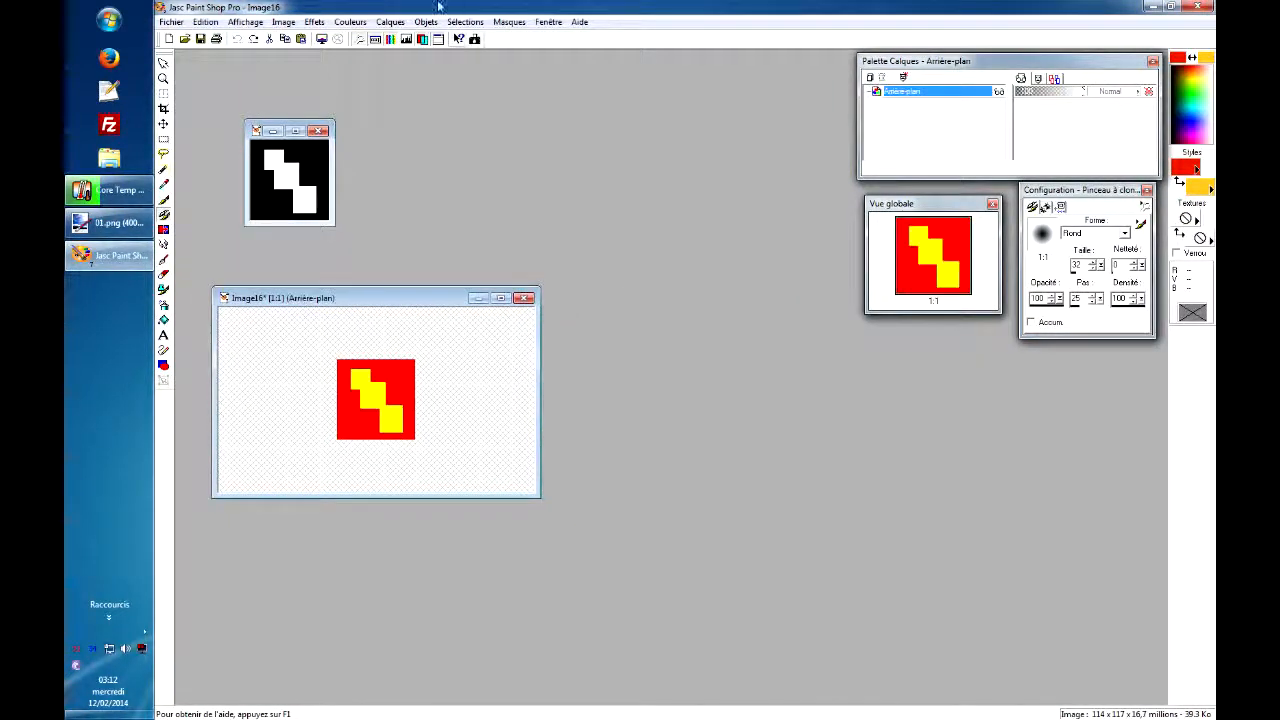
left_click(509, 22)
mouse_move(627, 41)
left_click(735, 104)
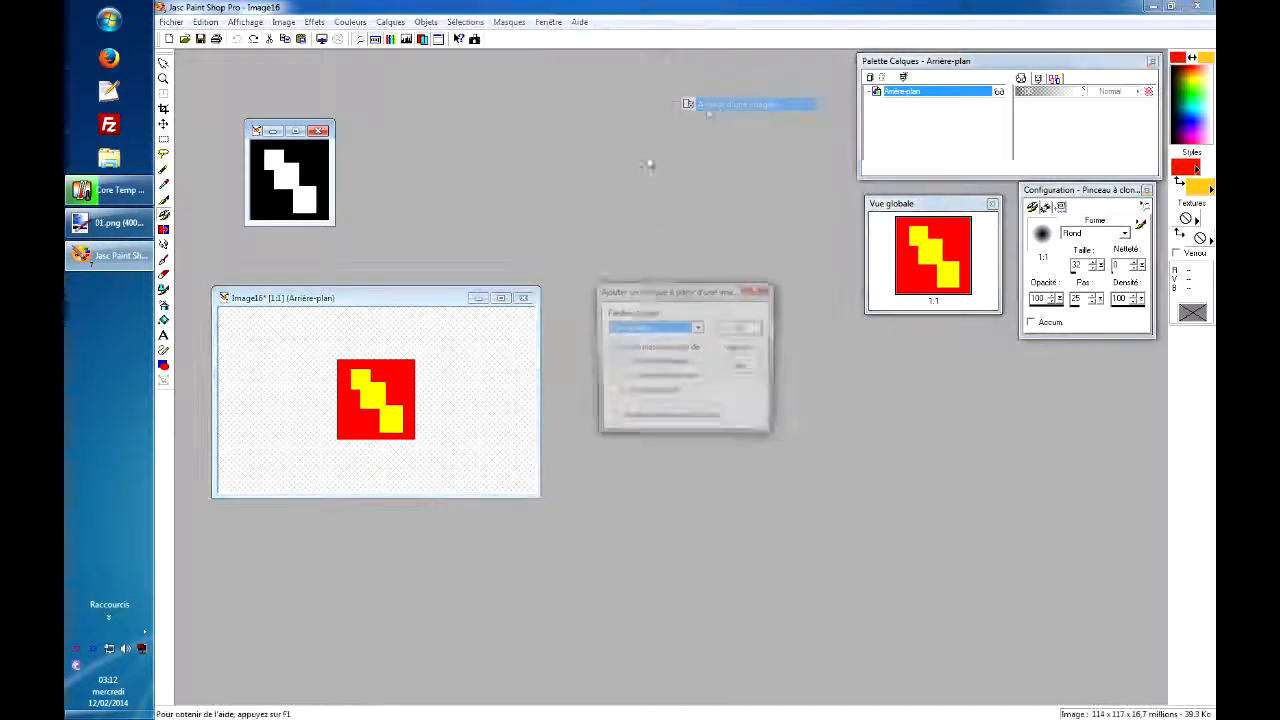
left_click(668, 328)
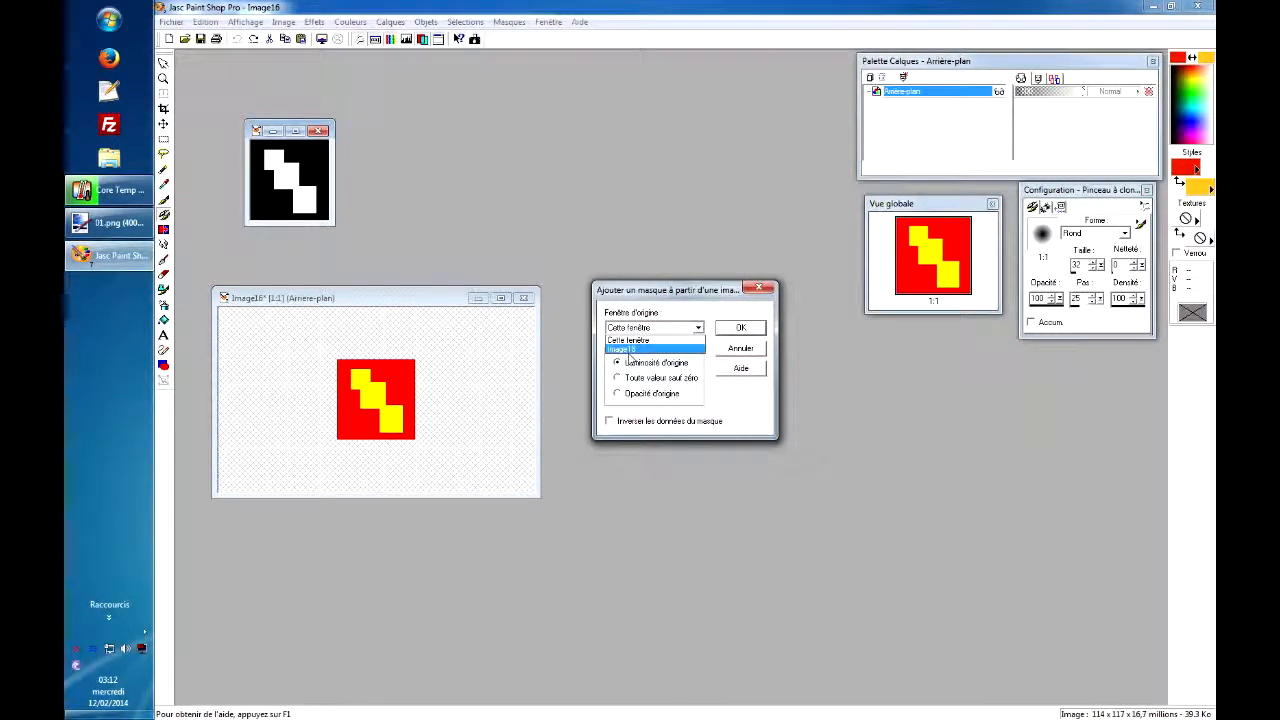
left_click(645, 350)
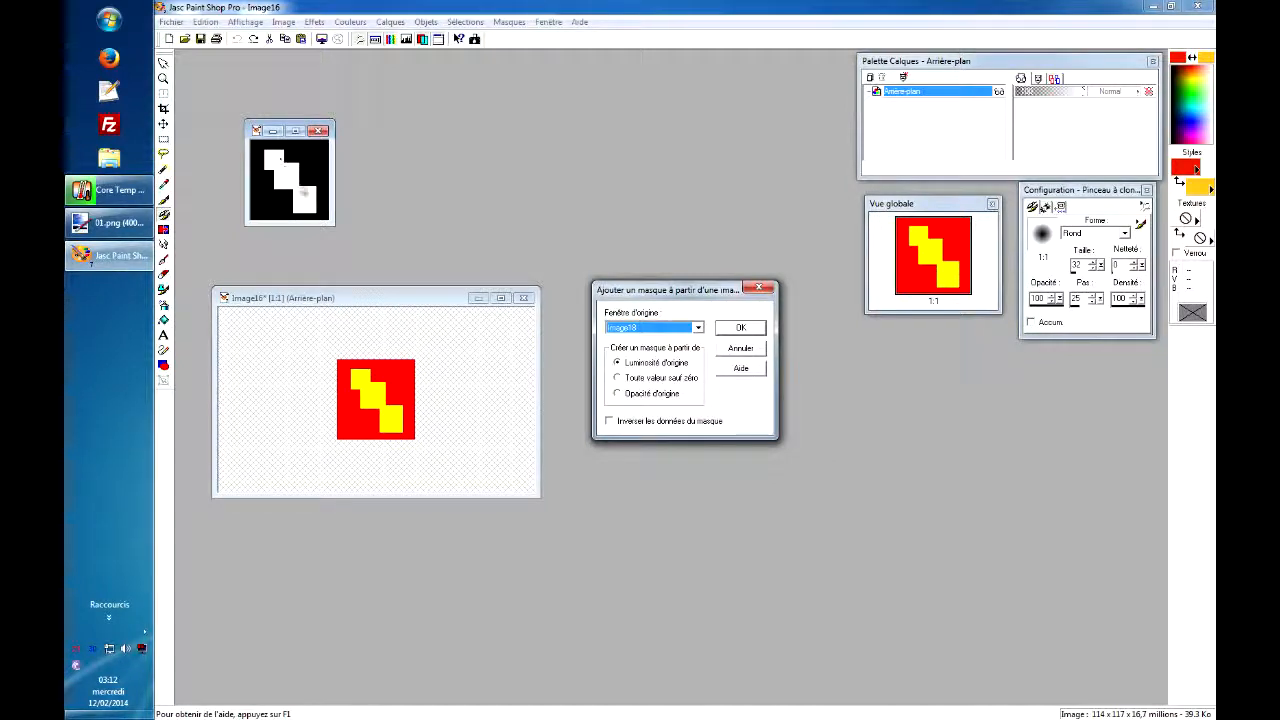
left_click(747, 334)
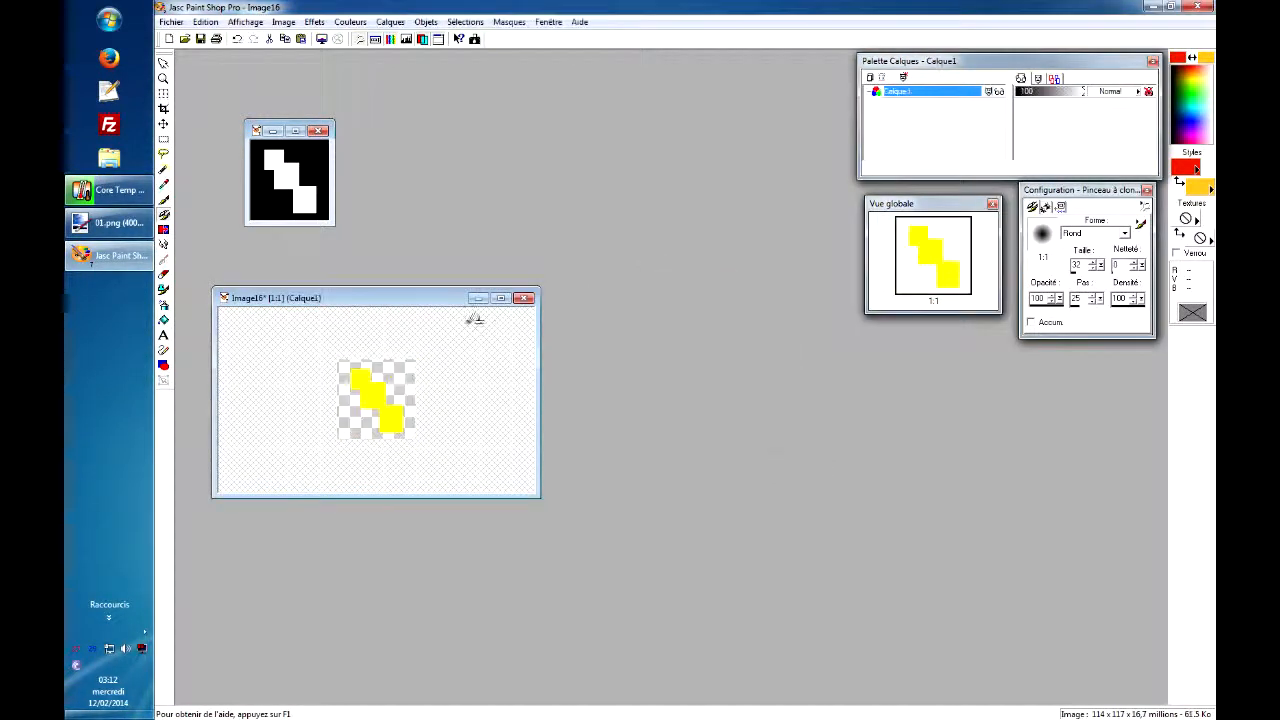
- Zoom Image16 to 6:1 in an enlarged window and arrange the enlarged black-and-white mask window beside it for comparison
left_click_drag(428, 298, 750, 248)
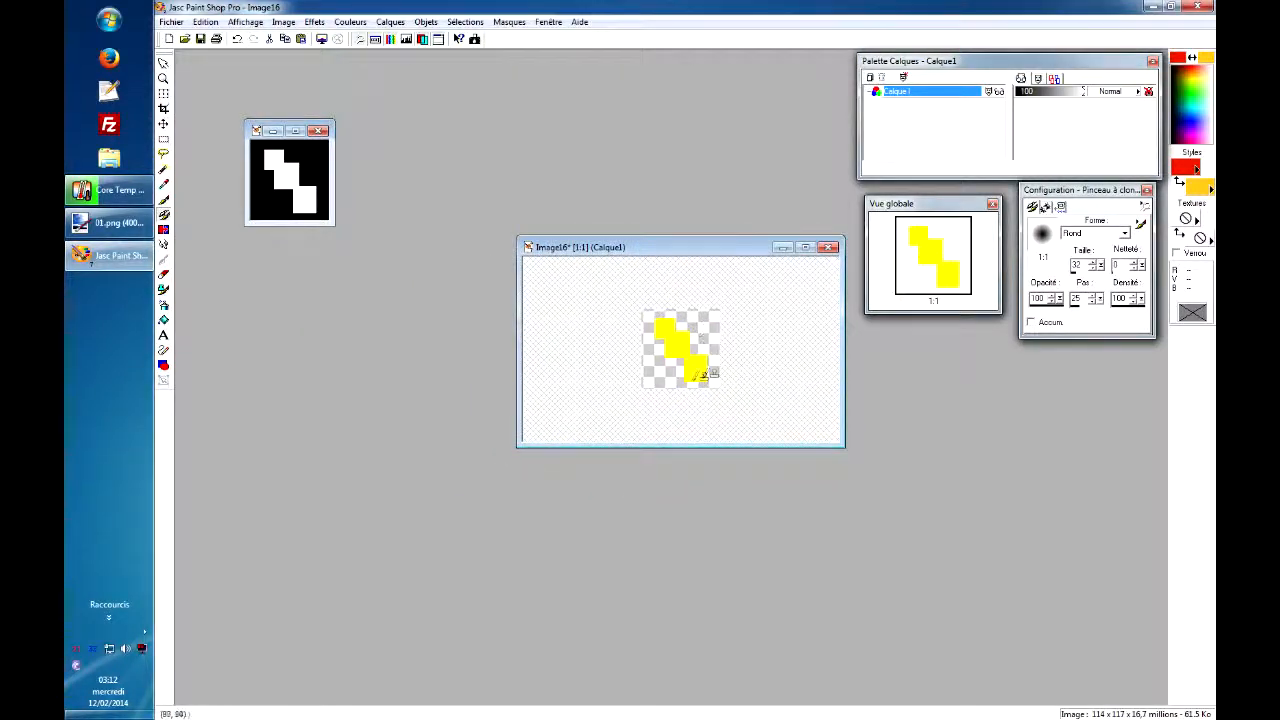
left_click_drag(849, 451, 861, 503)
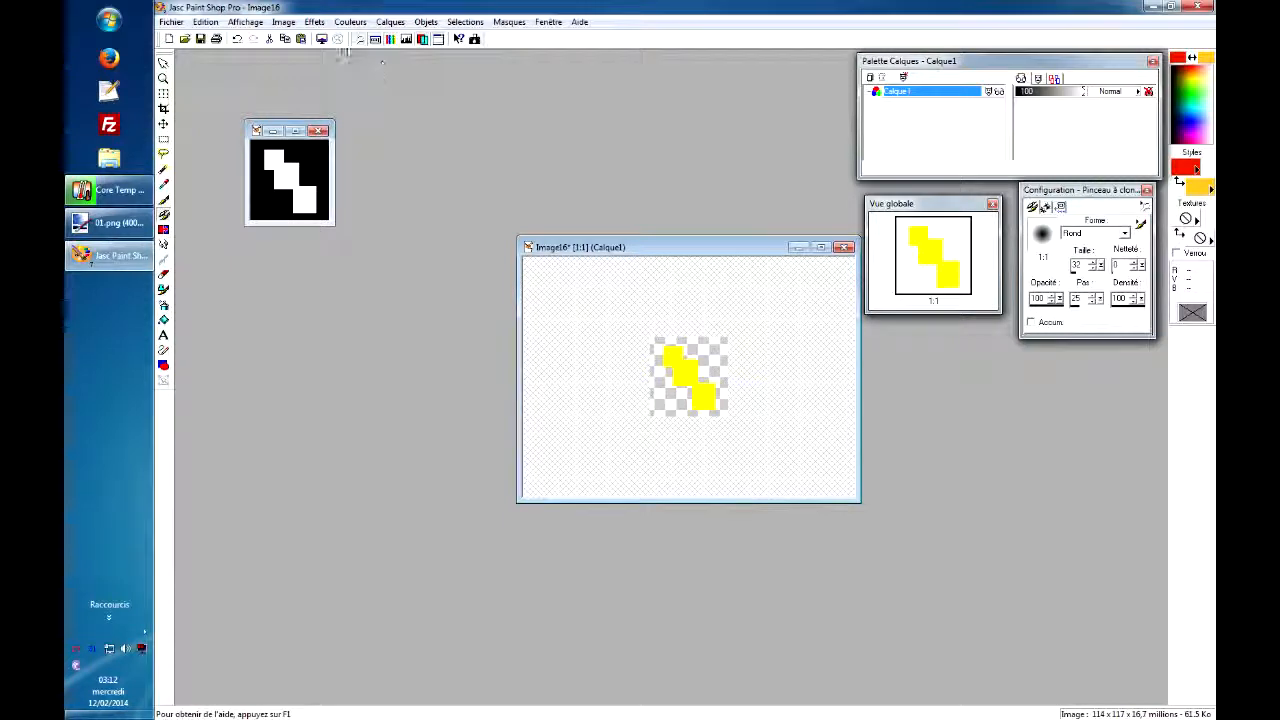
left_click(465, 21)
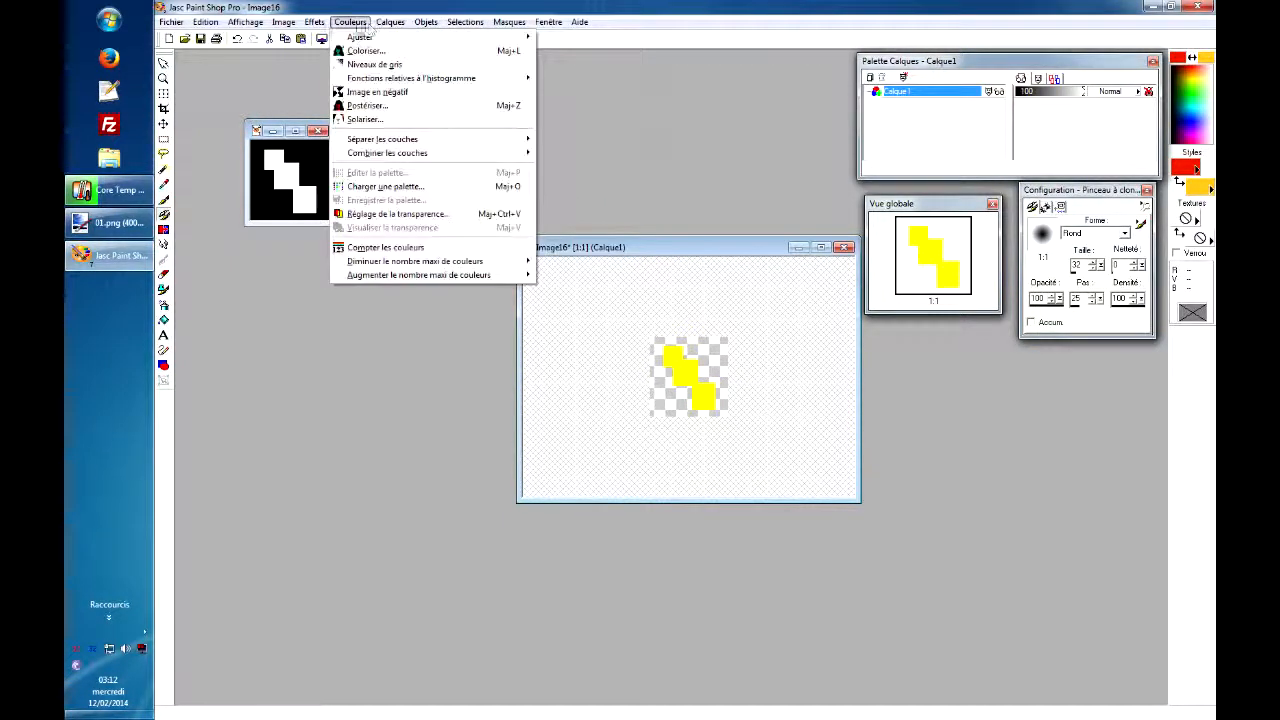
mouse_move(245, 24)
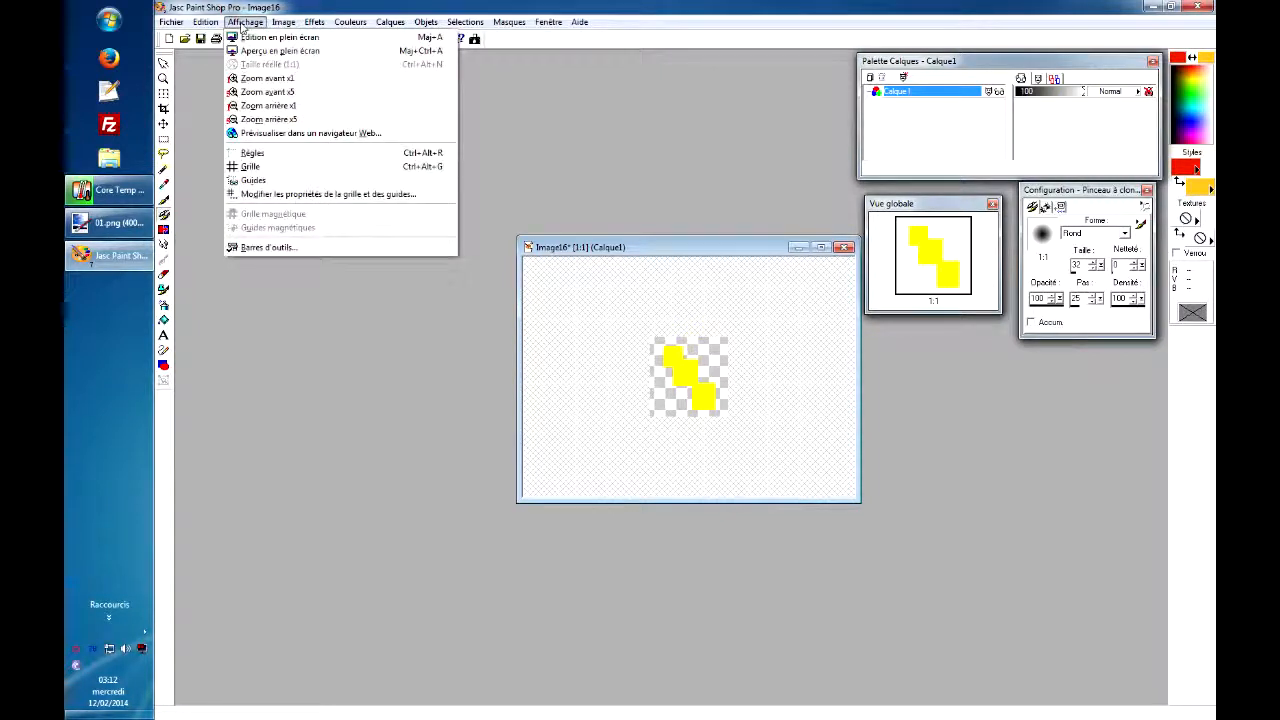
left_click(258, 94)
left_click_drag(687, 252, 527, 157)
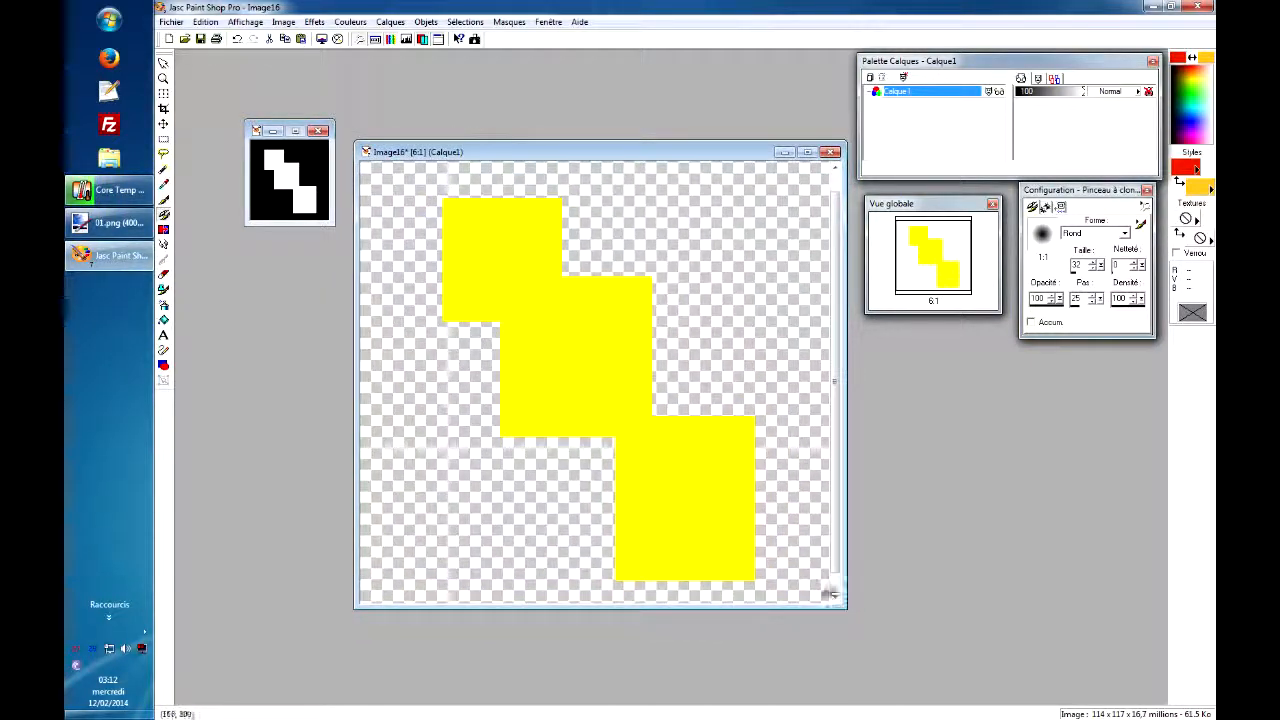
left_click_drag(808, 607, 808, 678)
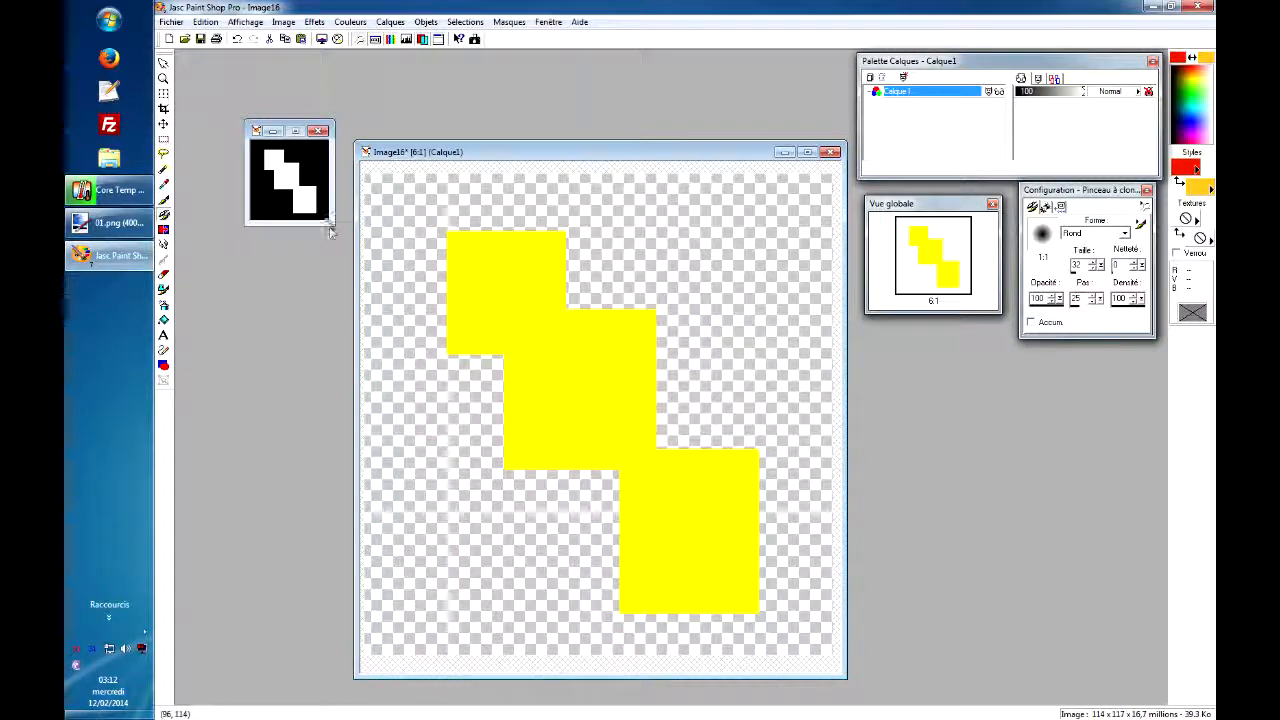
left_click_drag(333, 224, 362, 357)
left_click_drag(285, 131, 239, 159)
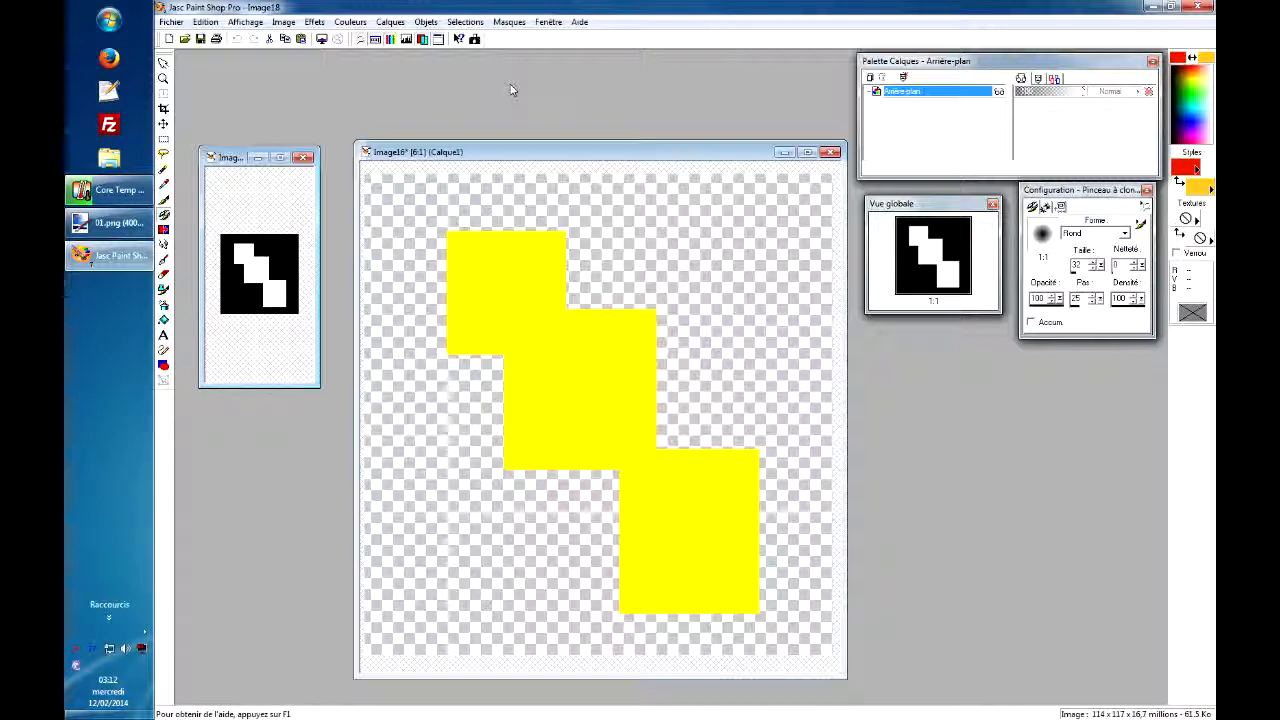
left_click_drag(355, 258, 338, 255)
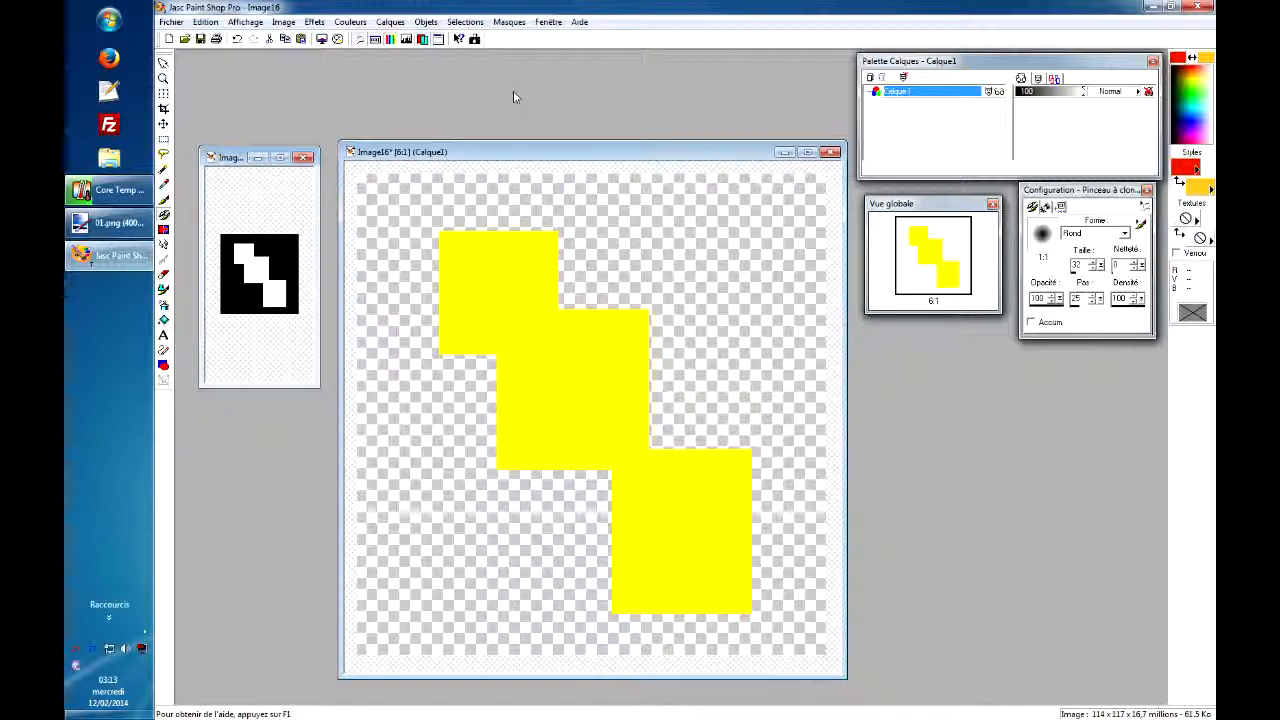
- Switch to Paint.NET, close 01.png and the red lettering image, and bring up ext.png
key("alt+Tab")
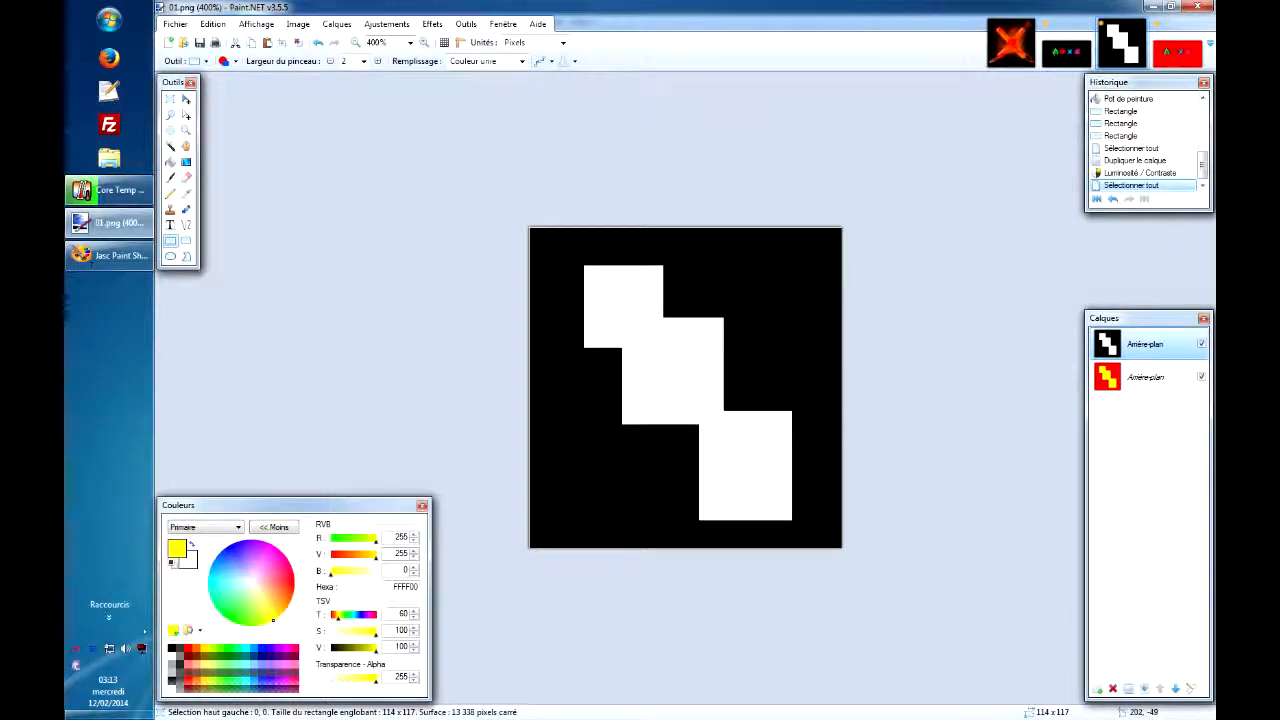
left_click(1141, 24)
left_click(680, 400)
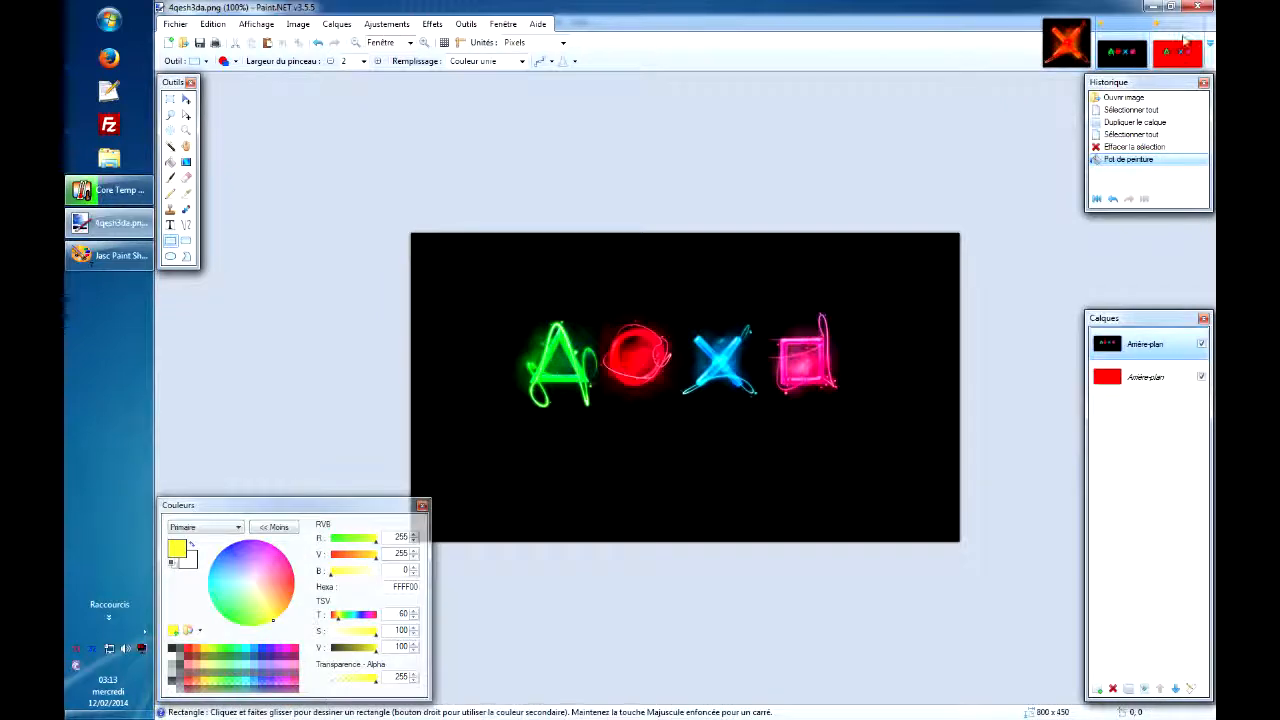
left_click(727, 386)
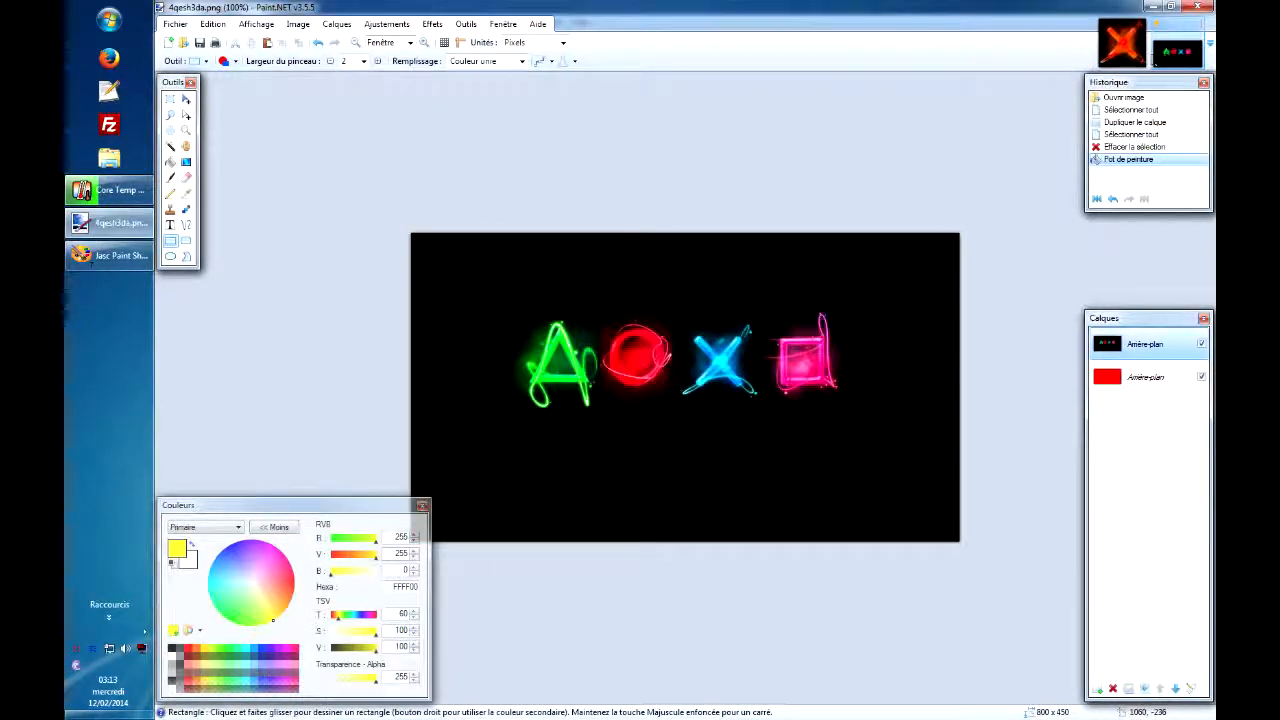
key("ctrl+Tab")
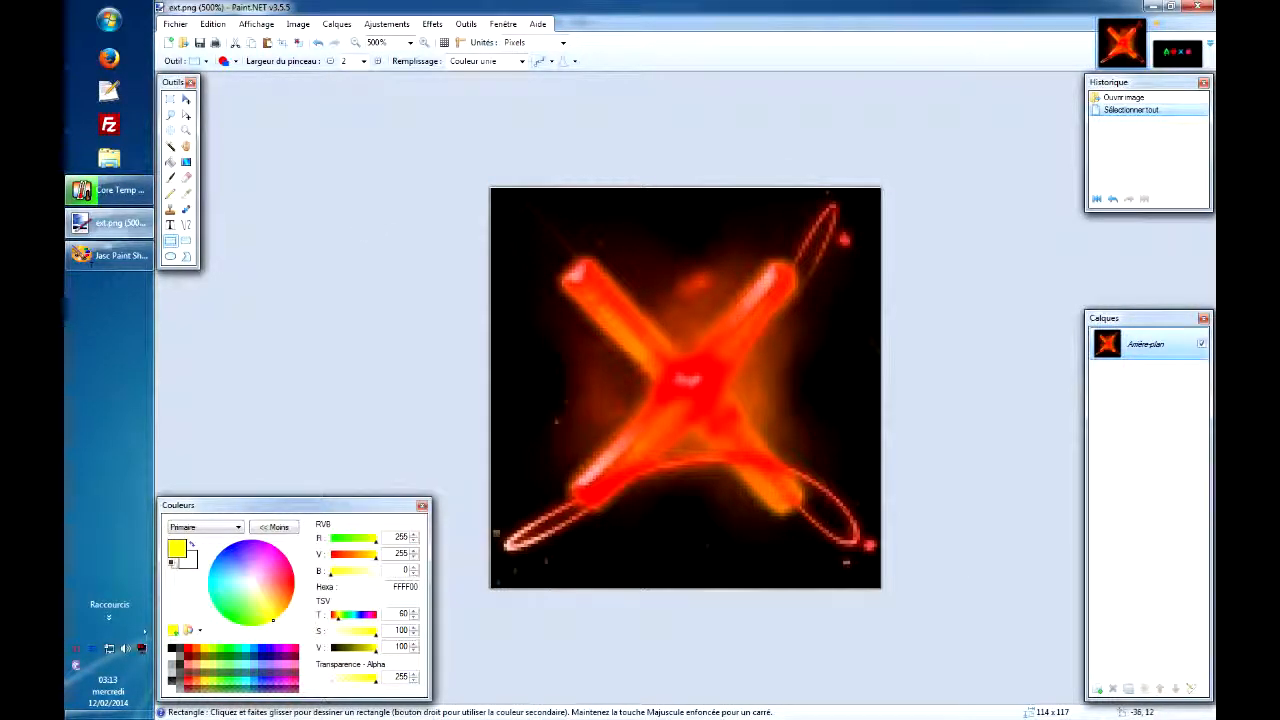
left_click(108, 257)
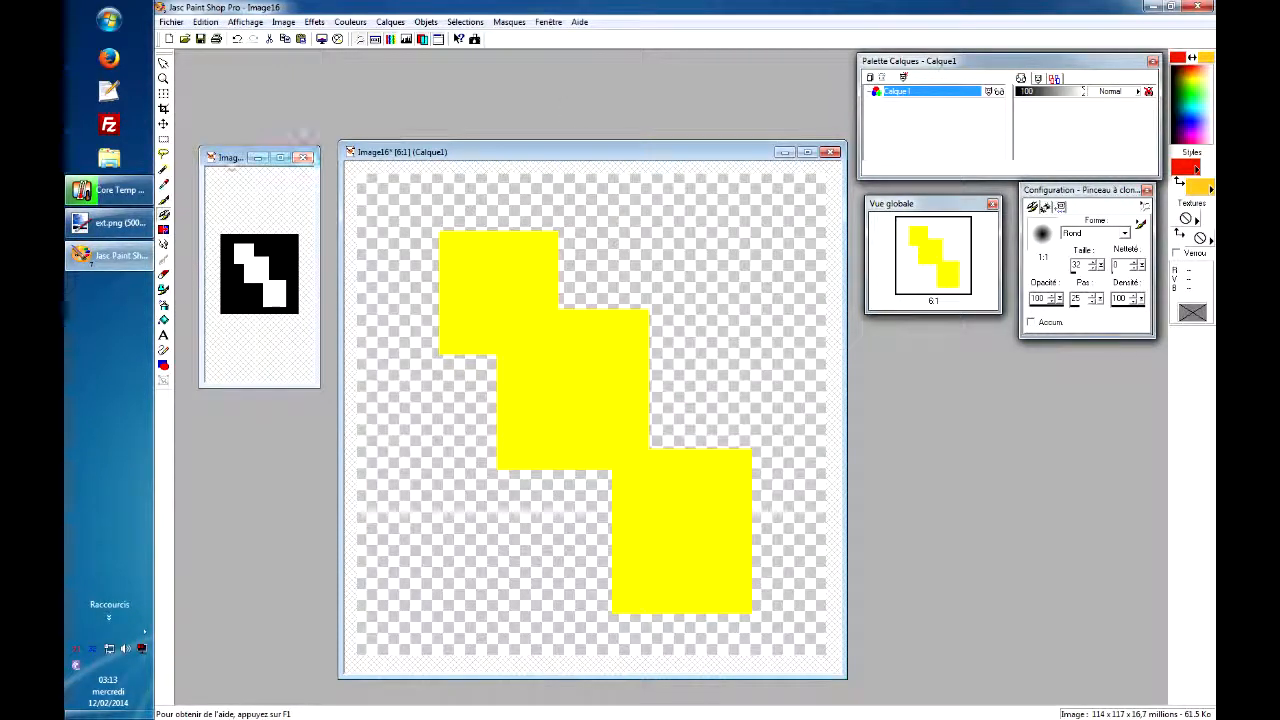
left_click_drag(233, 161, 233, 157)
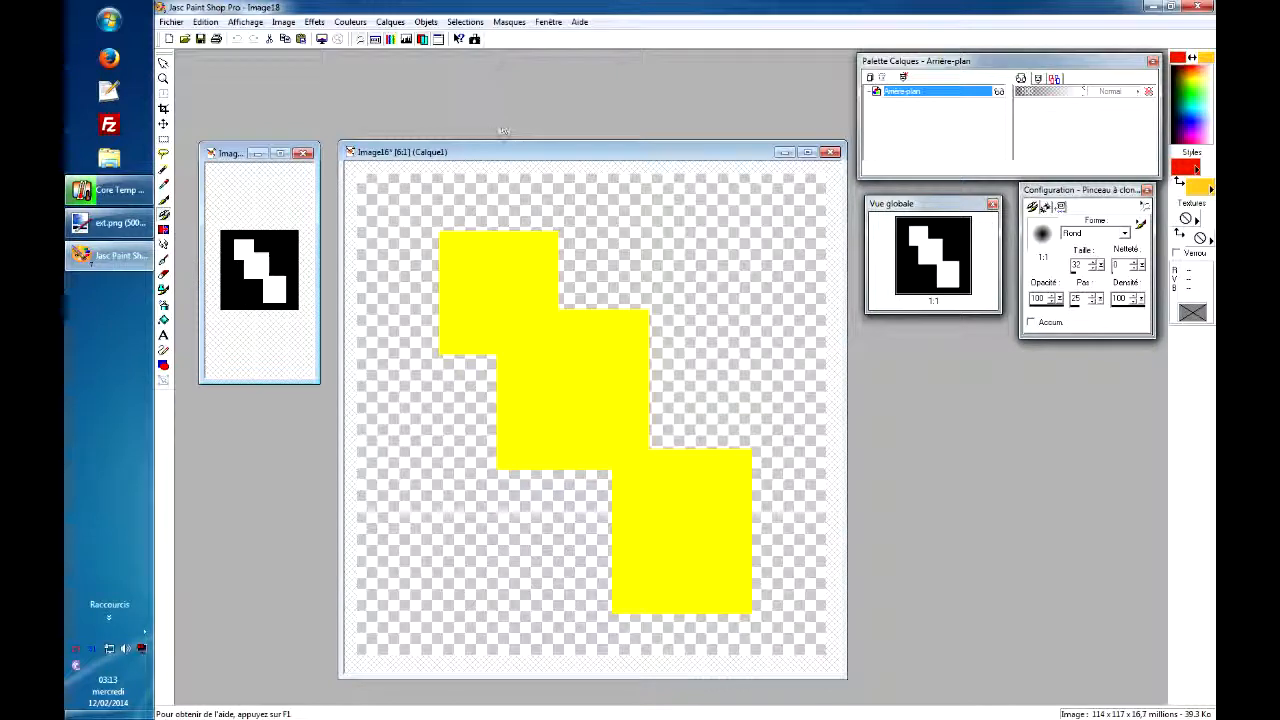
left_click(100, 228)
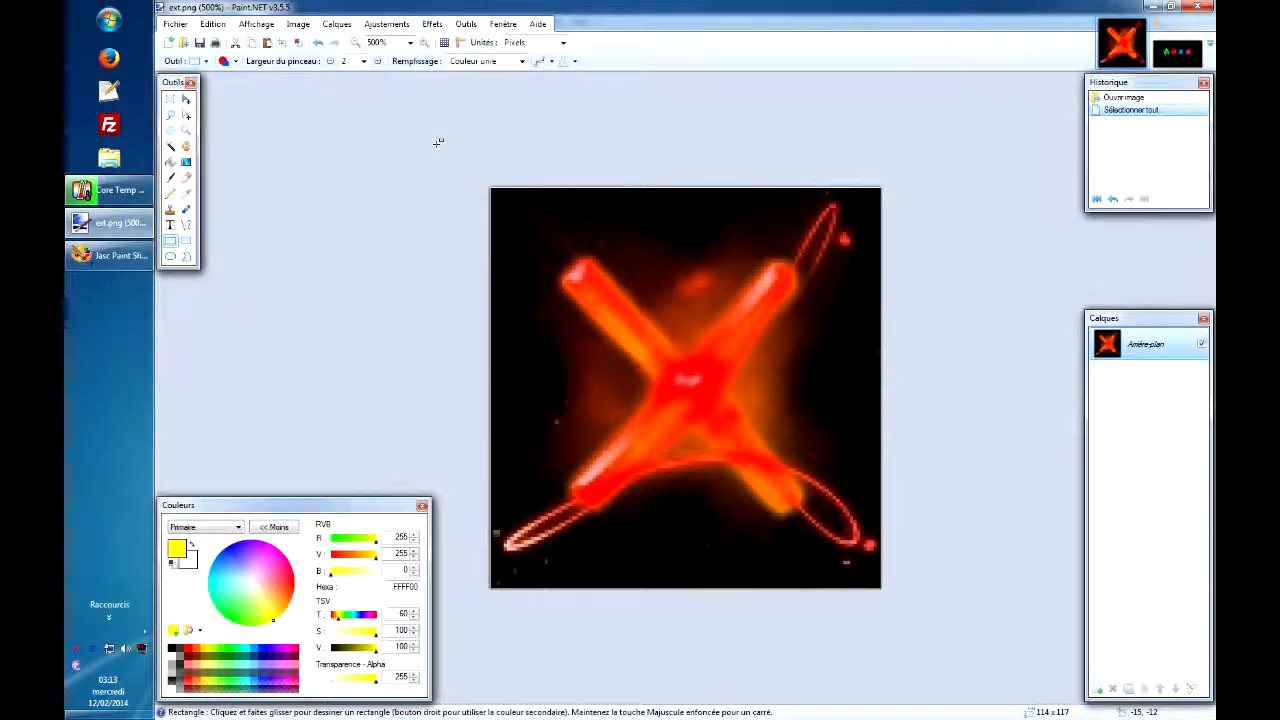